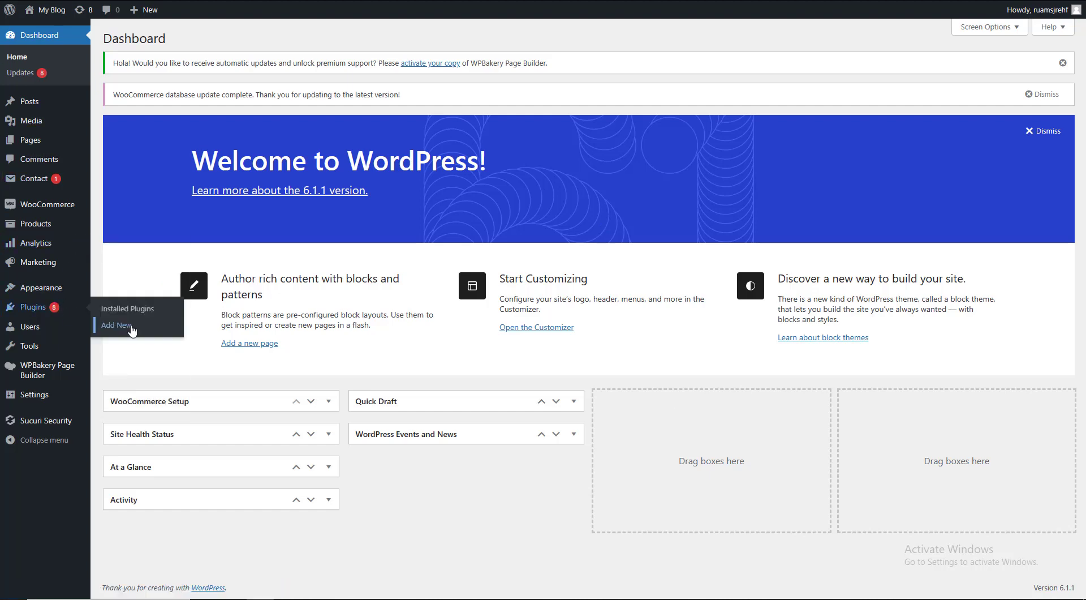
Search the directory of new plugins for "WP Notification Bell" and look through the matching plugins
{"action": "left_click", "coordinate": [126, 326]}
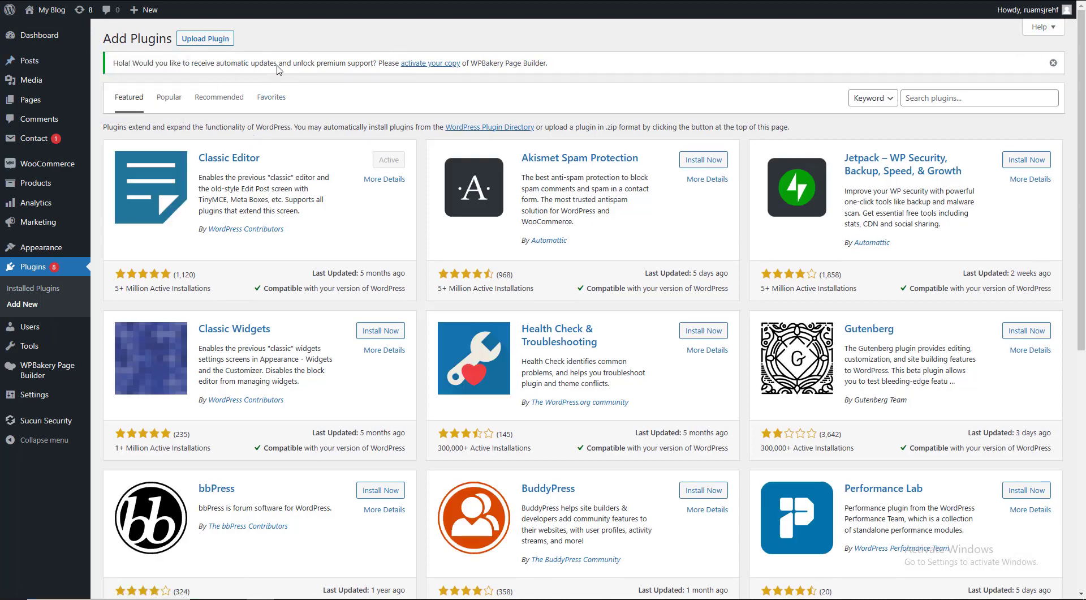
{"action": "left_click", "coordinate": [925, 98]}
{"action": "type", "text": "WP Notification Bell"}
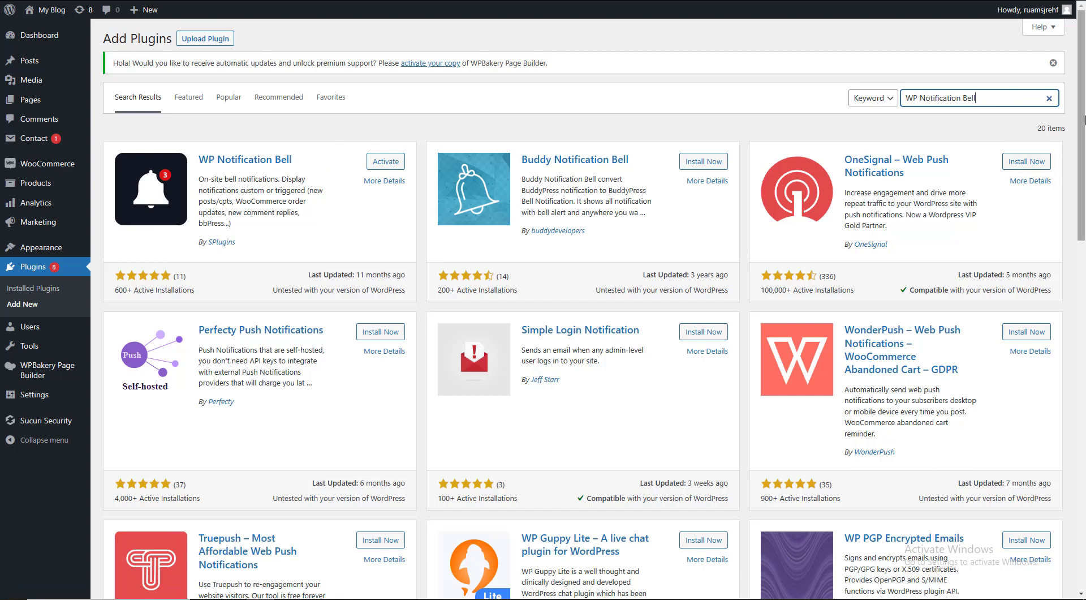
{"action": "scroll", "coordinate": [1085, 120], "scroll_direction": "down", "scroll_amount": 3}
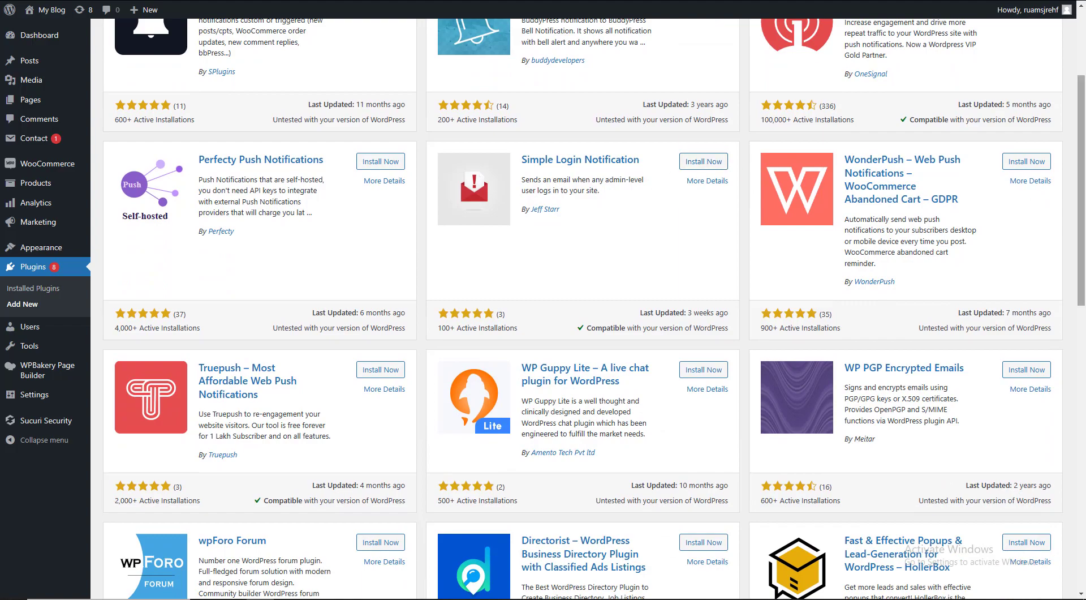
{"action": "scroll", "coordinate": [1085, 120], "scroll_direction": "down", "scroll_amount": 3}
{"action": "scroll", "coordinate": [162, 147], "scroll_direction": "up", "scroll_amount": 6}
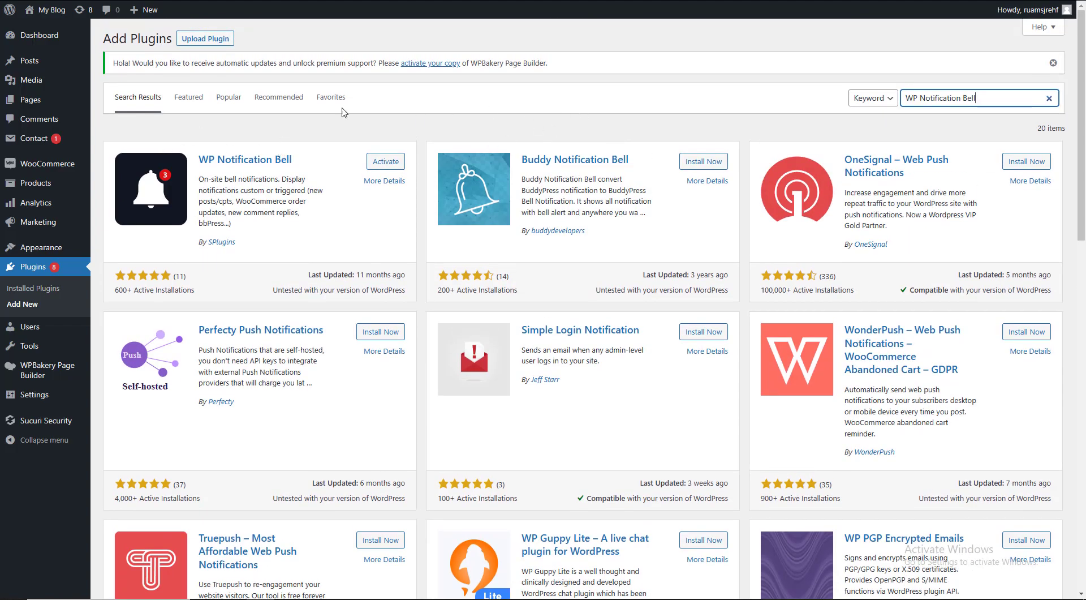
Activate the WP Notification Bell plugin by SPlugins
{"action": "left_click_drag", "start_coordinate": [332, 160], "coordinate": [195, 164]}
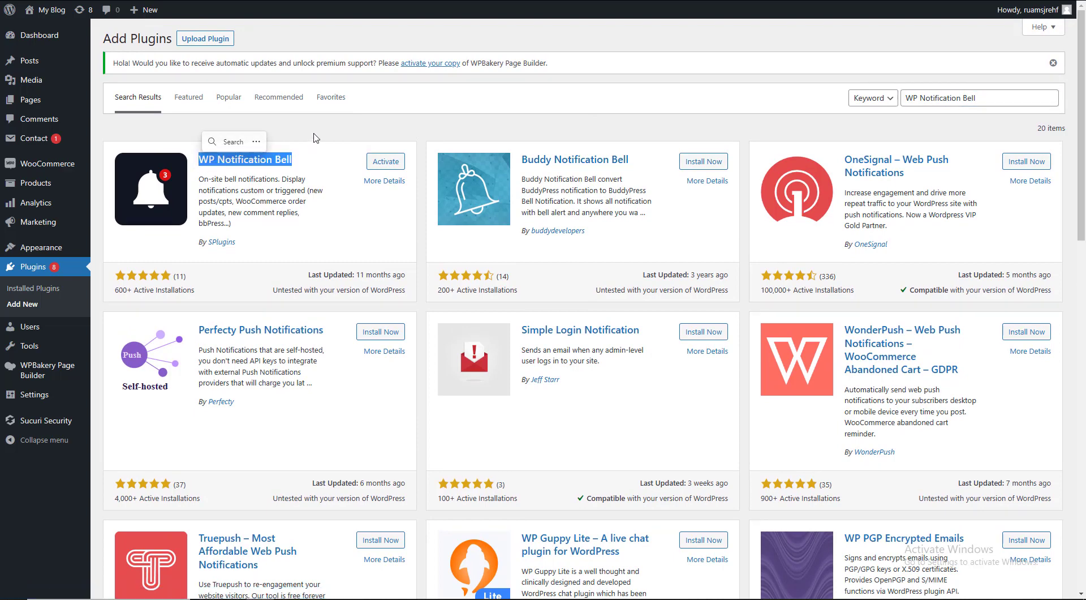
{"action": "left_click", "coordinate": [339, 162]}
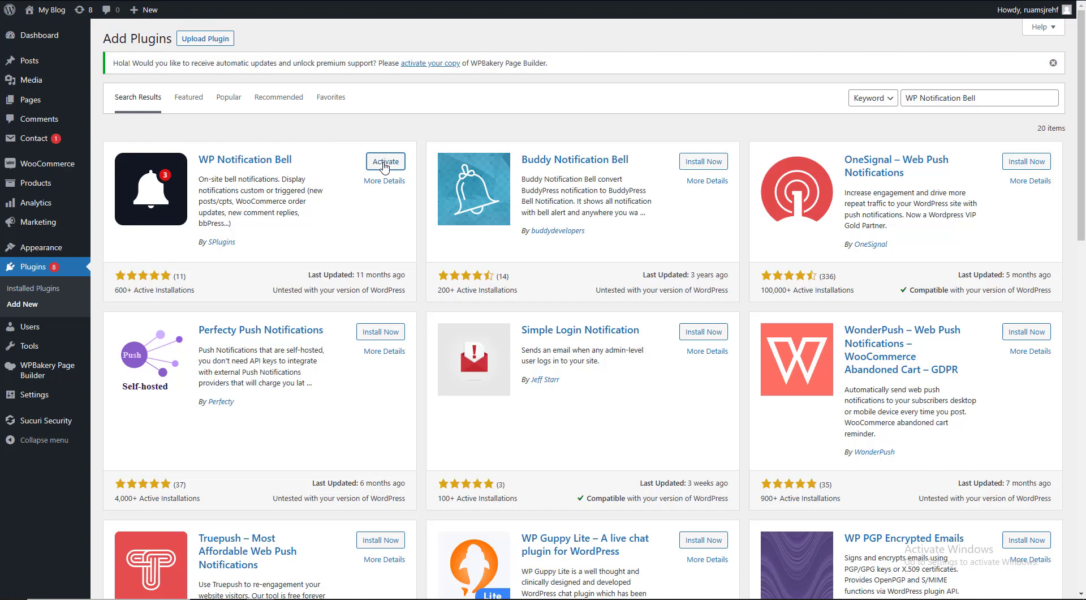
{"action": "left_click", "coordinate": [385, 163]}
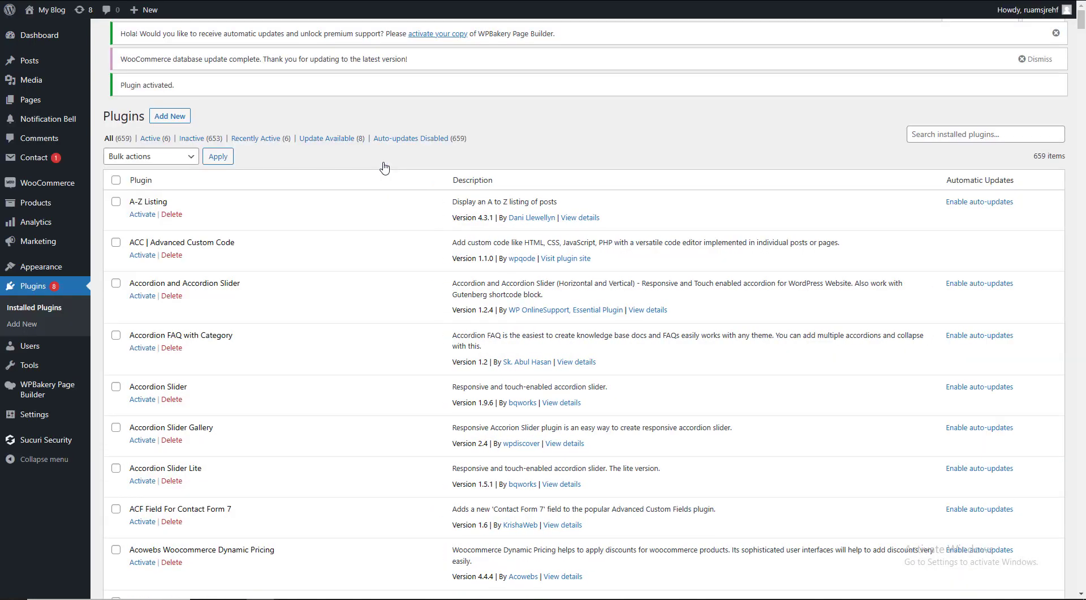
Filter the installed plugins to the active ones and locate WP Notification Bell
{"action": "left_click", "coordinate": [150, 159]}
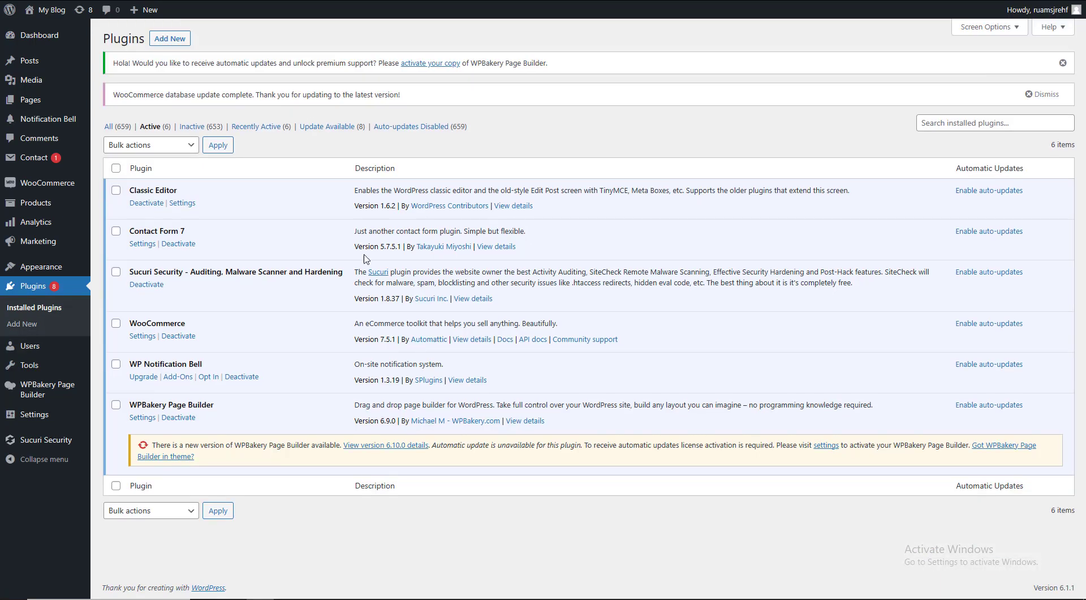
{"action": "triple_click", "coordinate": [152, 365]}
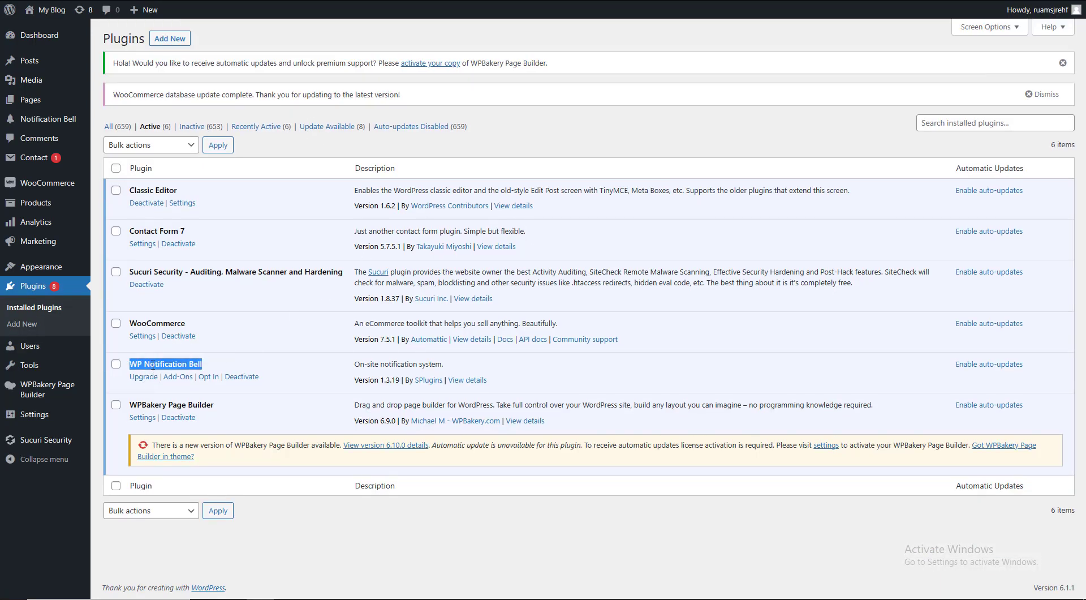
{"action": "left_click", "coordinate": [259, 325]}
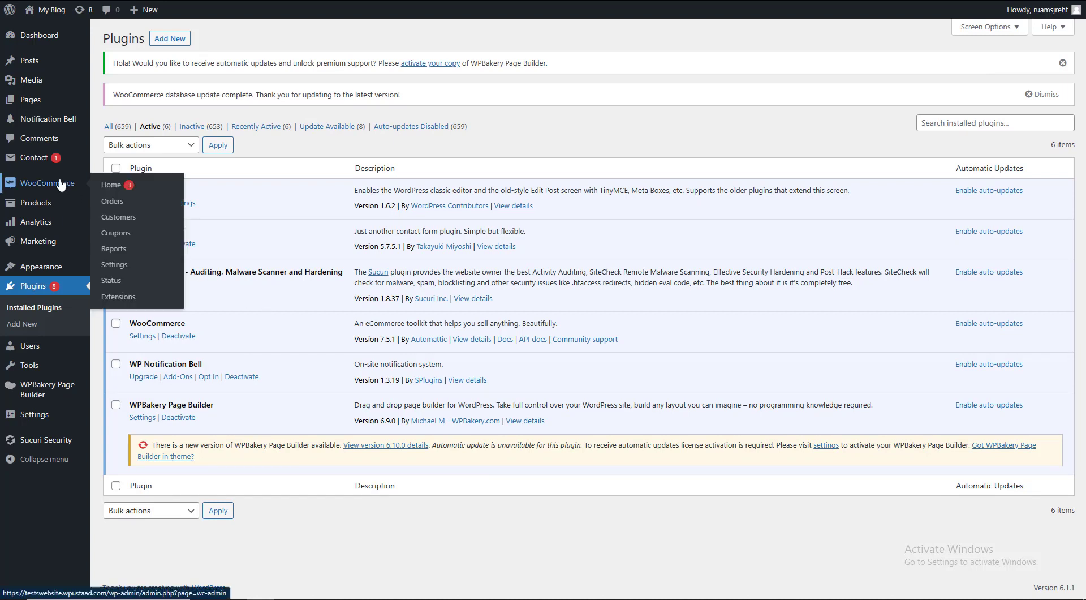
Open the Notification Bell Settings, Add-Ons and All Notifications pages, each in its own new browser tab
{"action": "mouse_move", "coordinate": [49, 122]}
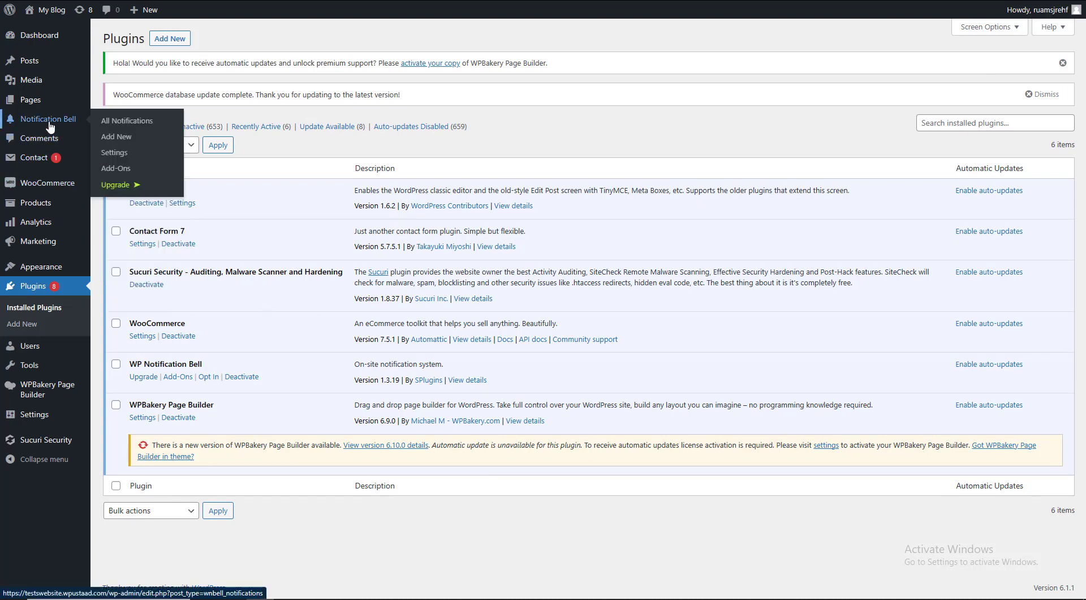
{"action": "right_click", "coordinate": [116, 155]}
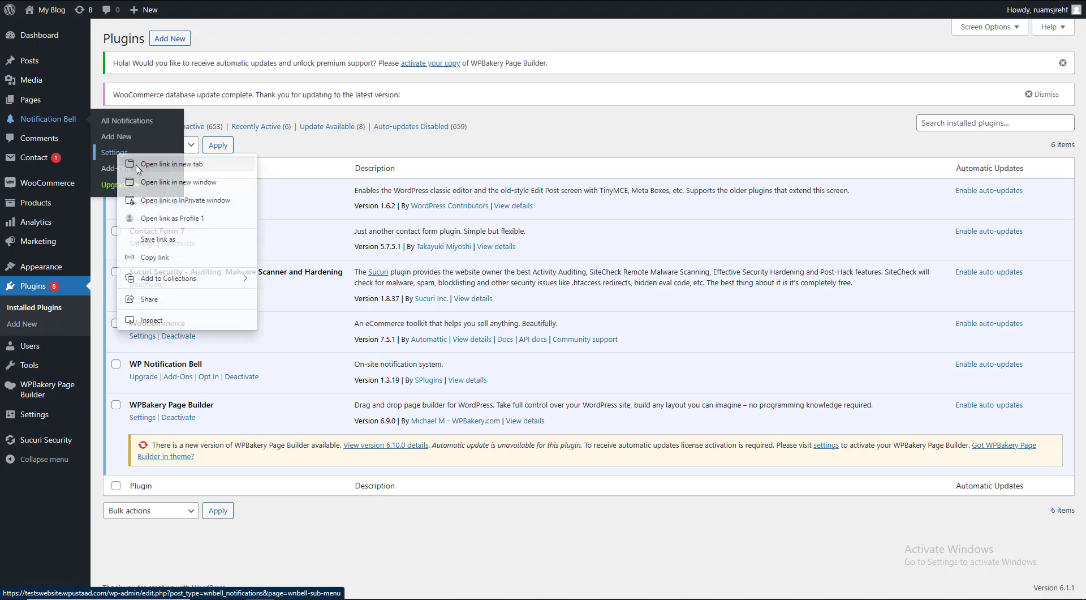
{"action": "left_click", "coordinate": [140, 169]}
{"action": "right_click", "coordinate": [107, 170]}
{"action": "left_click", "coordinate": [148, 179]}
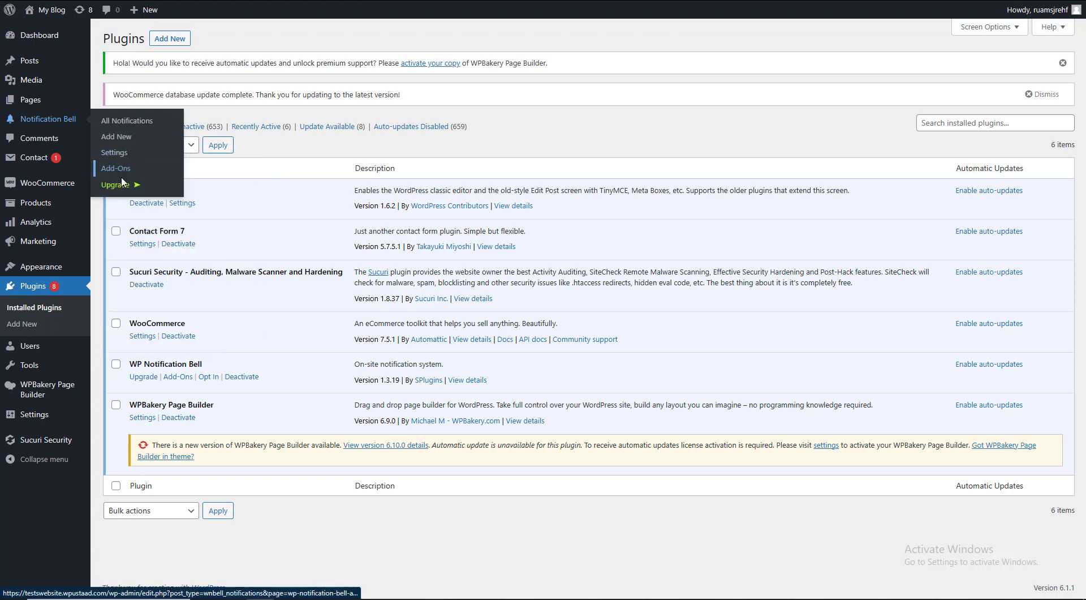
{"action": "right_click", "coordinate": [122, 117]}
{"action": "left_click", "coordinate": [138, 125]}
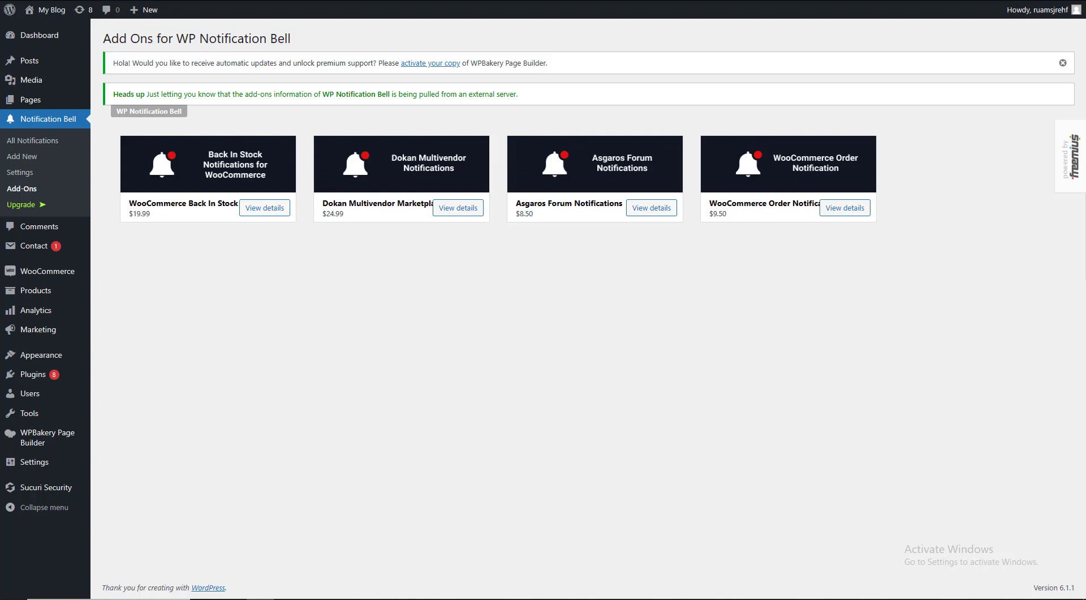
Look over the Notification Bell tabs and examine the General settings for the menu bell icon, floating icon and badge count
{"action": "key", "text": "ctrl+Tab"}
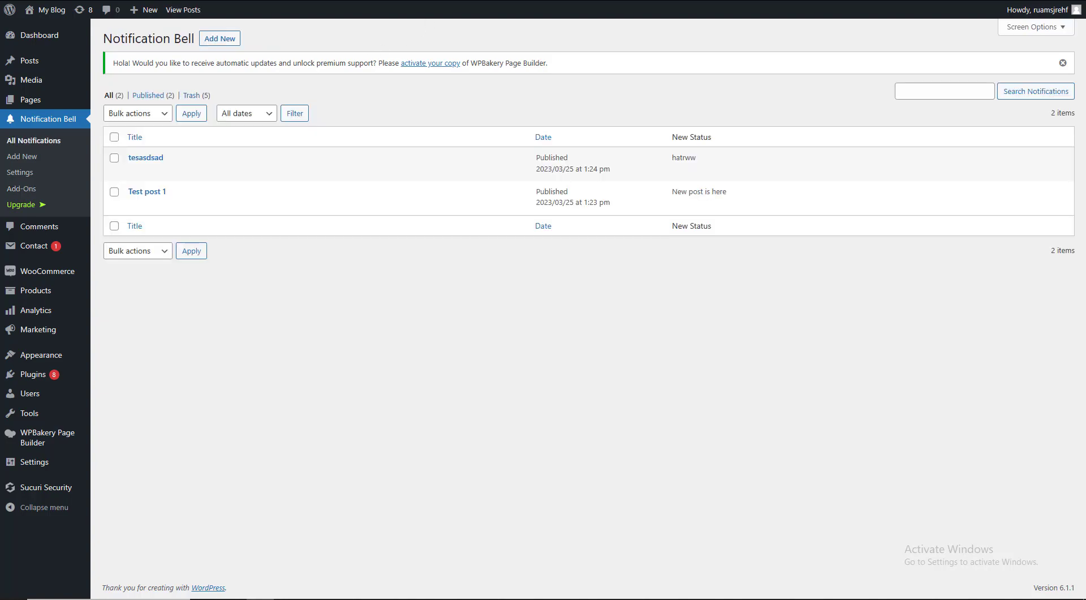
{"action": "key", "text": "ctrl+Tab"}
{"action": "scroll", "coordinate": [381, 153], "scroll_direction": "down", "scroll_amount": 14}
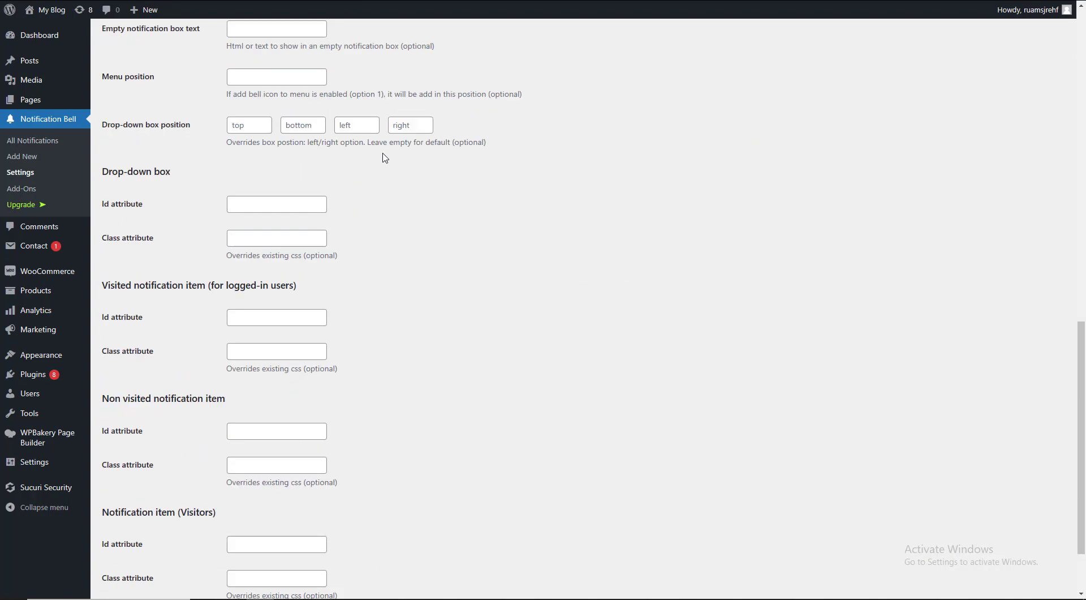
{"action": "scroll", "coordinate": [381, 153], "scroll_direction": "up", "scroll_amount": 14}
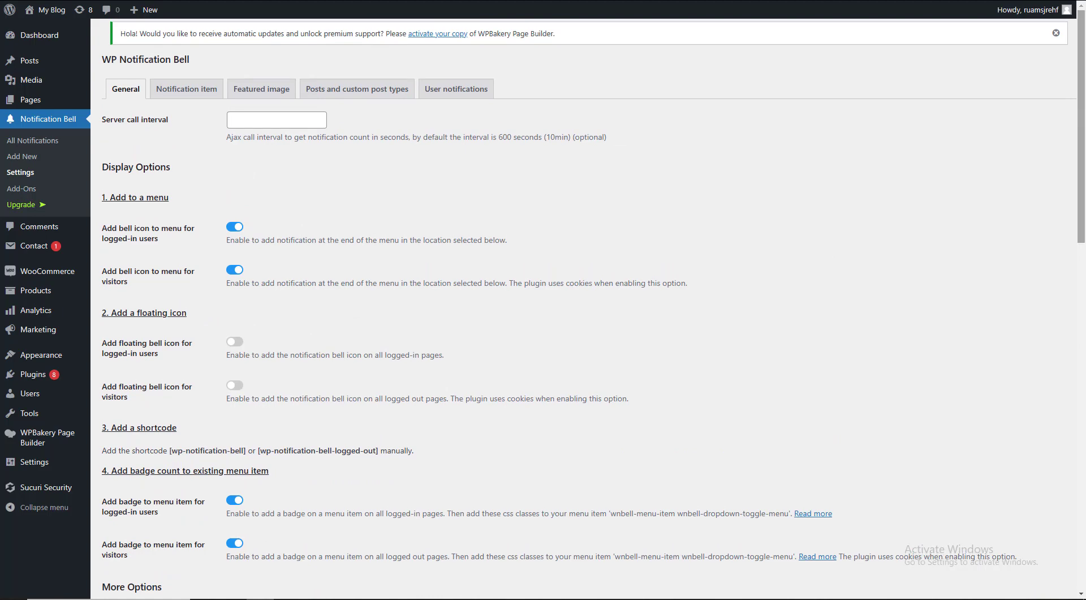
{"action": "scroll", "coordinate": [678, 181], "scroll_direction": "down", "scroll_amount": 2}
{"action": "scroll", "coordinate": [678, 181], "scroll_direction": "down", "scroll_amount": 2}
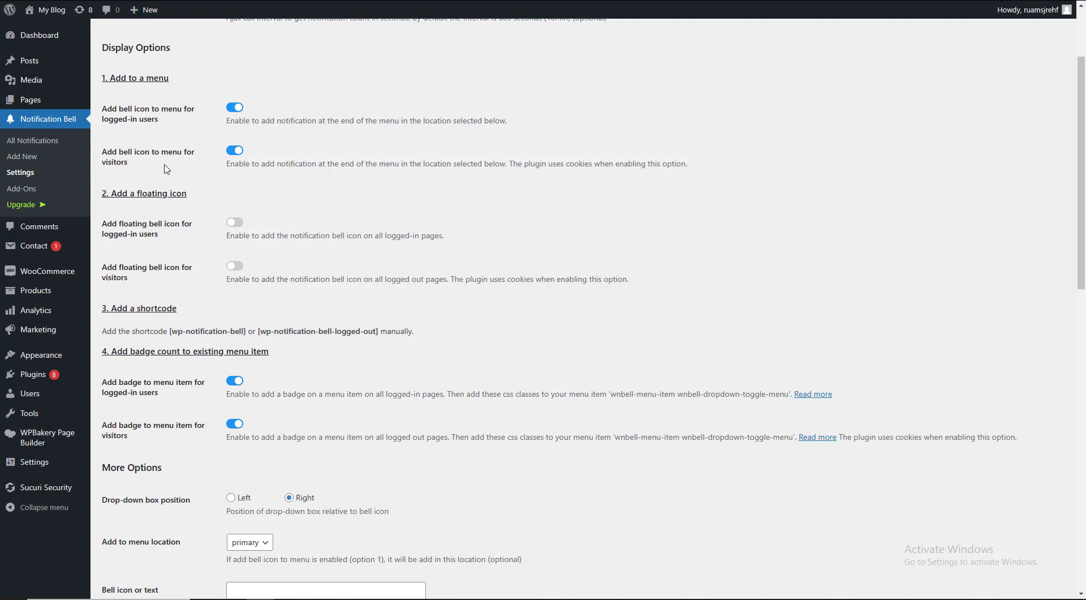
{"action": "scroll", "coordinate": [627, 150], "scroll_direction": "down", "scroll_amount": 1}
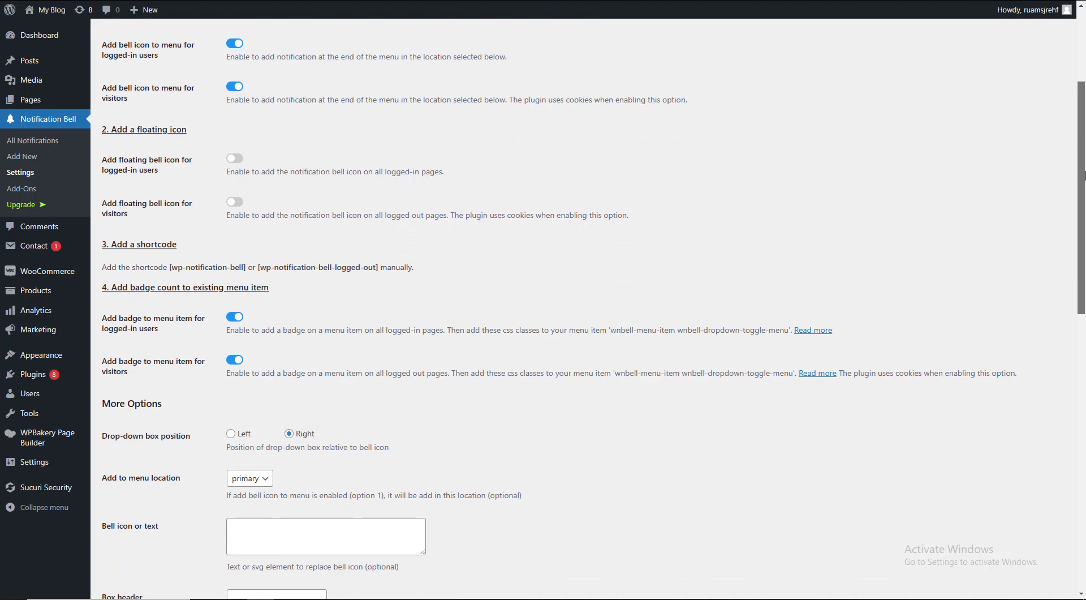
{"action": "scroll", "coordinate": [917, 182], "scroll_direction": "down", "scroll_amount": 1}
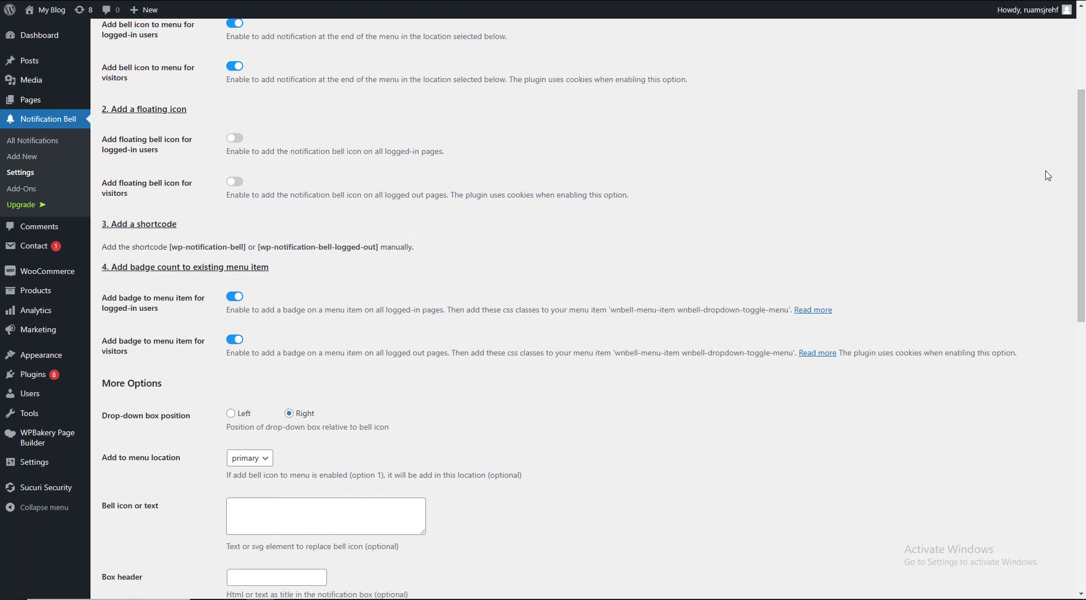
{"action": "scroll", "coordinate": [1047, 175], "scroll_direction": "down", "scroll_amount": 2}
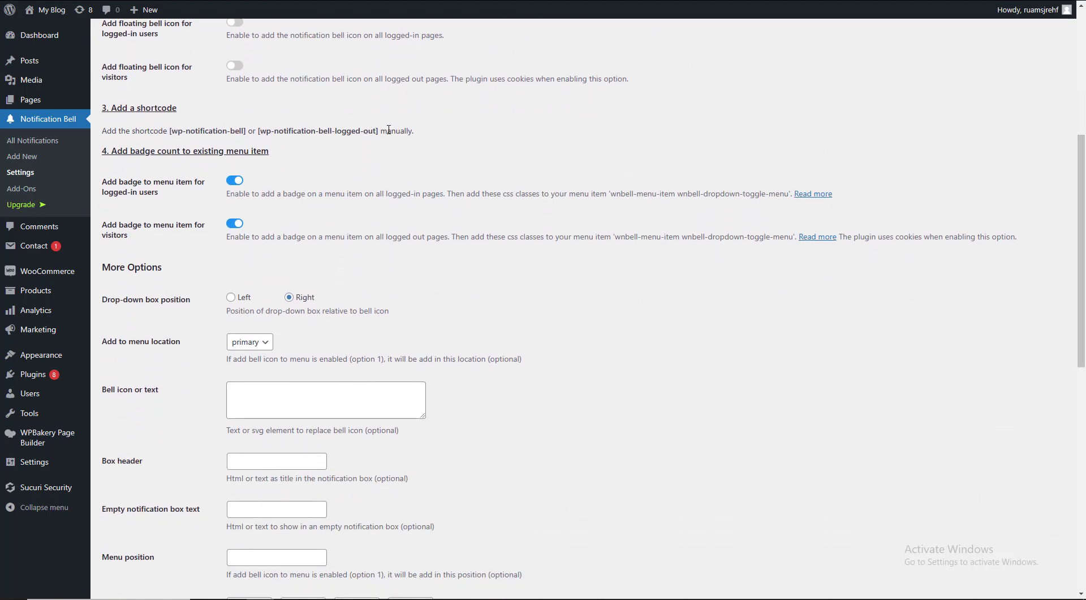
Examine the [wp-notification-bell] and [wp-notification-bell-logged-out] shortcodes offered for adding the bell manually
{"action": "left_click_drag", "start_coordinate": [379, 131], "coordinate": [252, 130]}
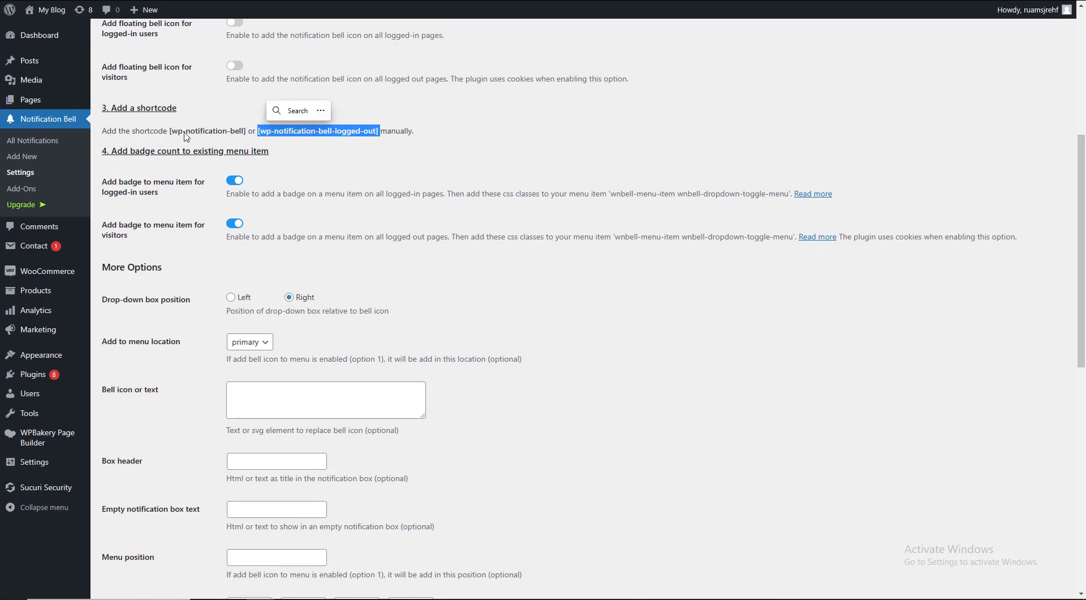
{"action": "left_click_drag", "start_coordinate": [172, 131], "coordinate": [248, 127]}
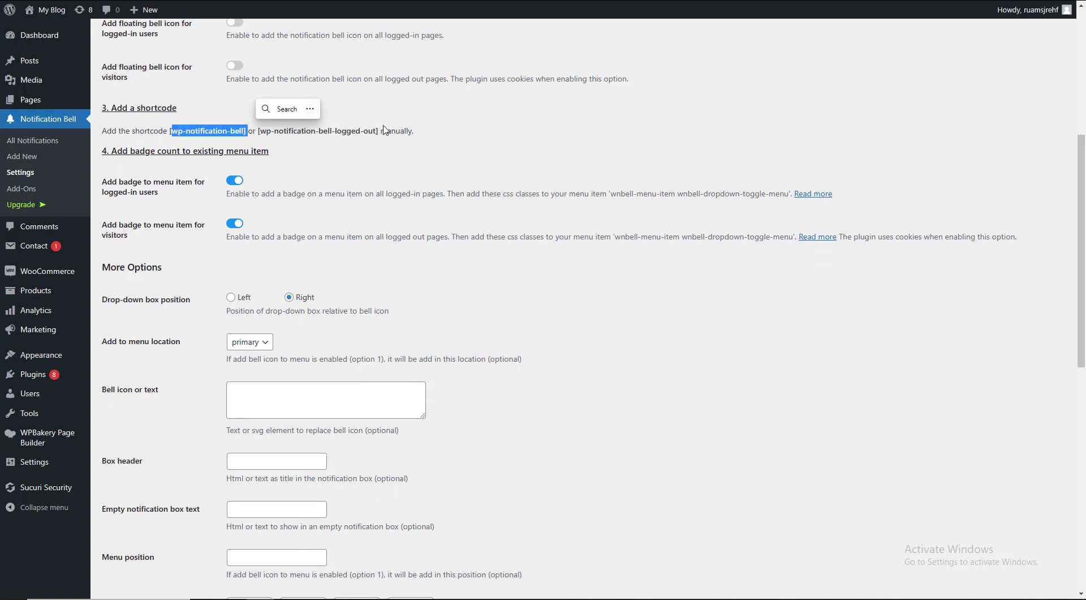
{"action": "left_click_drag", "start_coordinate": [381, 131], "coordinate": [248, 131]}
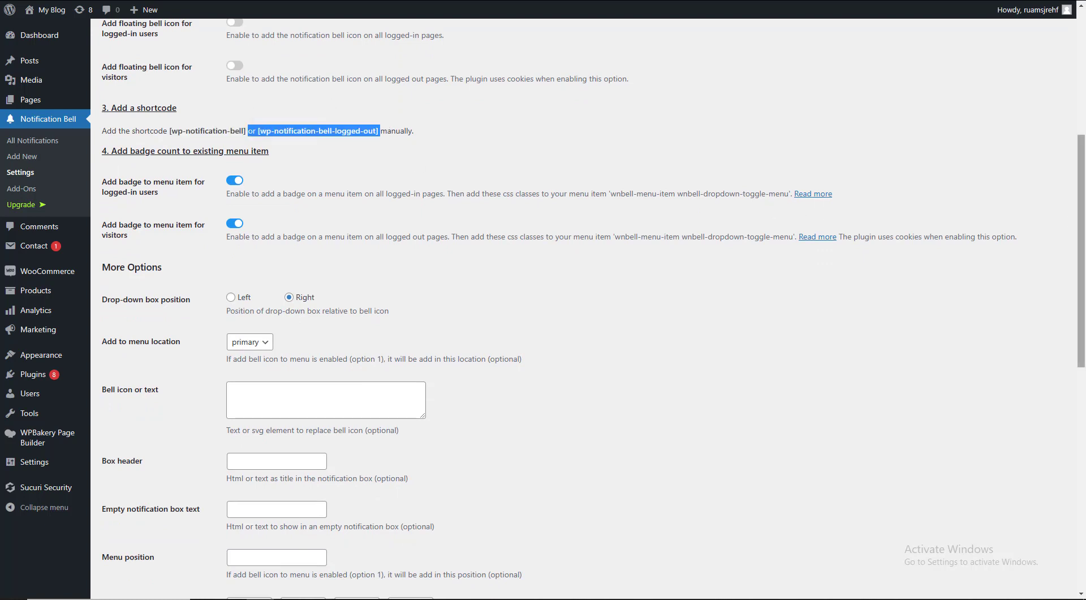
{"action": "left_click", "coordinate": [1081, 226]}
{"action": "left_click", "coordinate": [355, 153]}
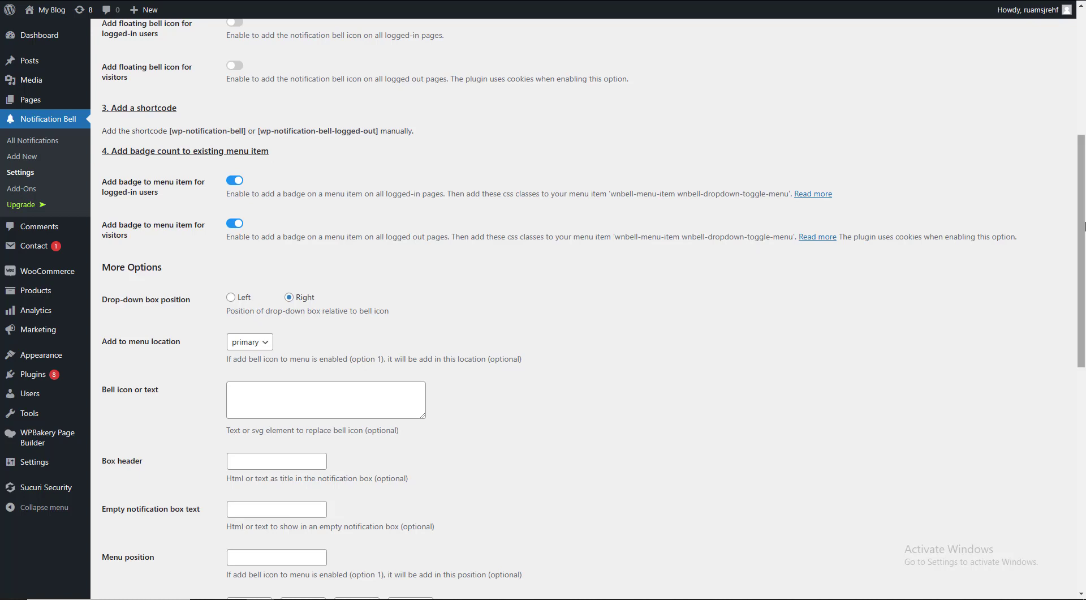
Review the remaining General settings, including the menu location choices, drop-down box position and custom CSS attributes
{"action": "left_click_drag", "start_coordinate": [1085, 226], "coordinate": [1084, 266]}
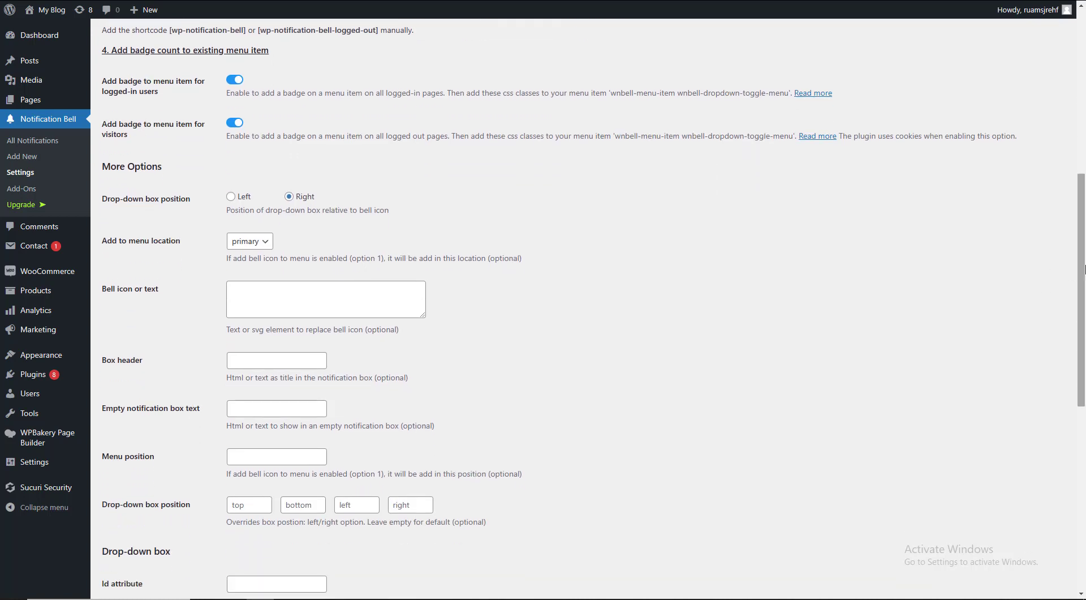
{"action": "scroll", "coordinate": [1022, 279], "scroll_direction": "down", "scroll_amount": 1}
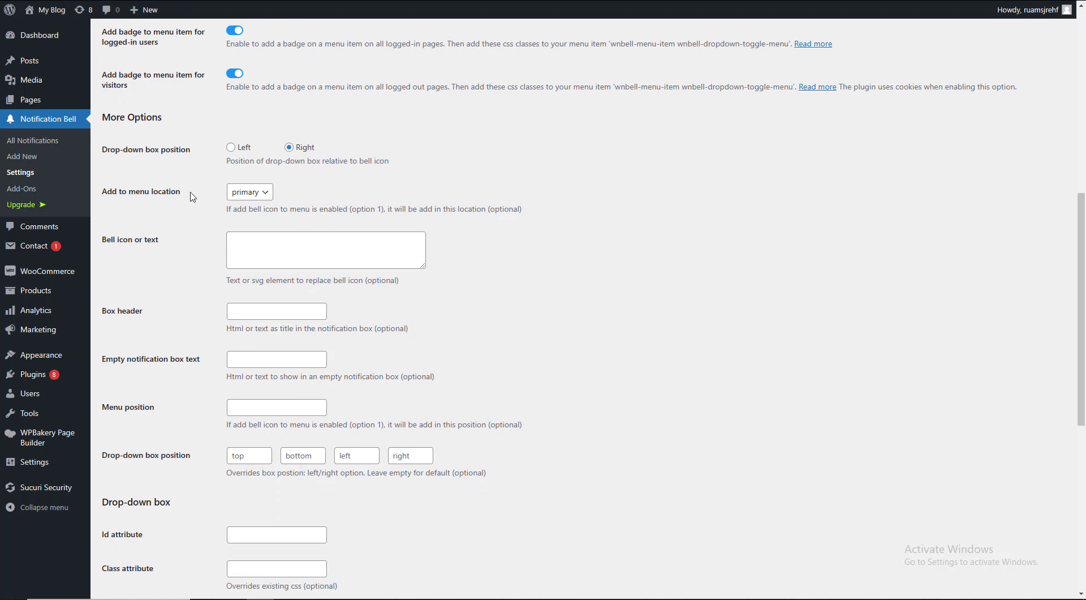
{"action": "left_click", "coordinate": [243, 192]}
{"action": "left_click", "coordinate": [382, 184]}
{"action": "left_click_drag", "start_coordinate": [1084, 266], "coordinate": [1085, 336]}
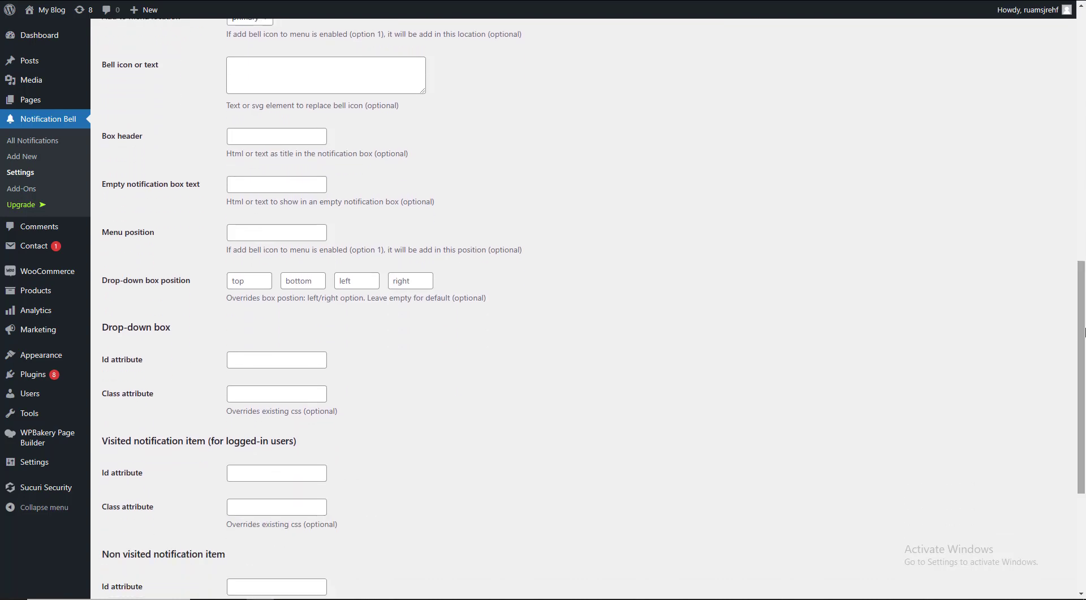
{"action": "scroll", "coordinate": [713, 223], "scroll_direction": "down", "scroll_amount": 4}
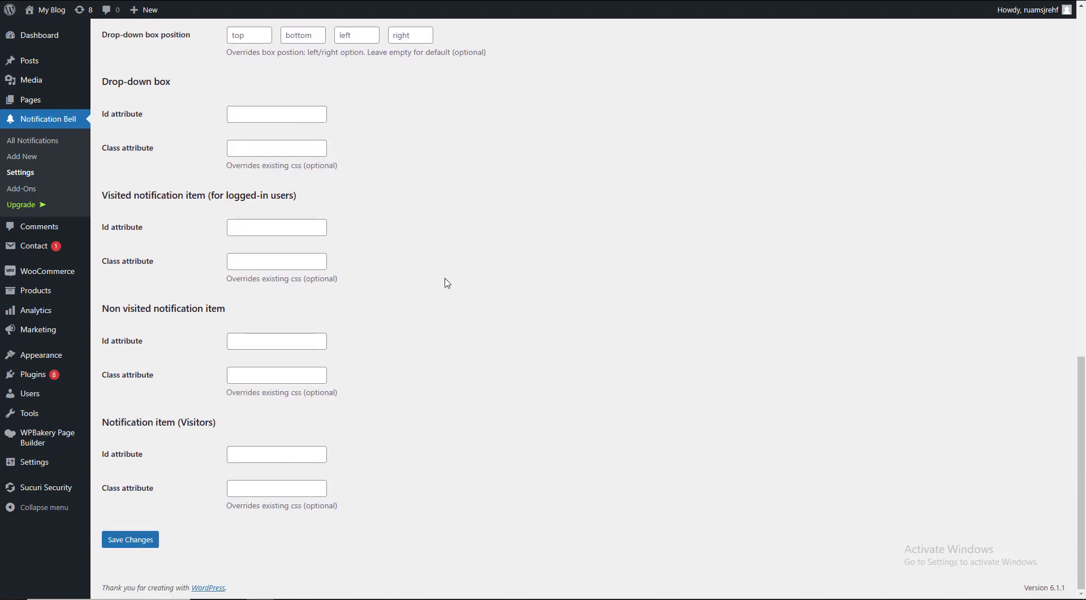
{"action": "scroll", "coordinate": [481, 266], "scroll_direction": "up", "scroll_amount": 10}
Review the notification item, featured image, post type and user notification settings, and save the user notification settings
{"action": "left_click", "coordinate": [187, 89]}
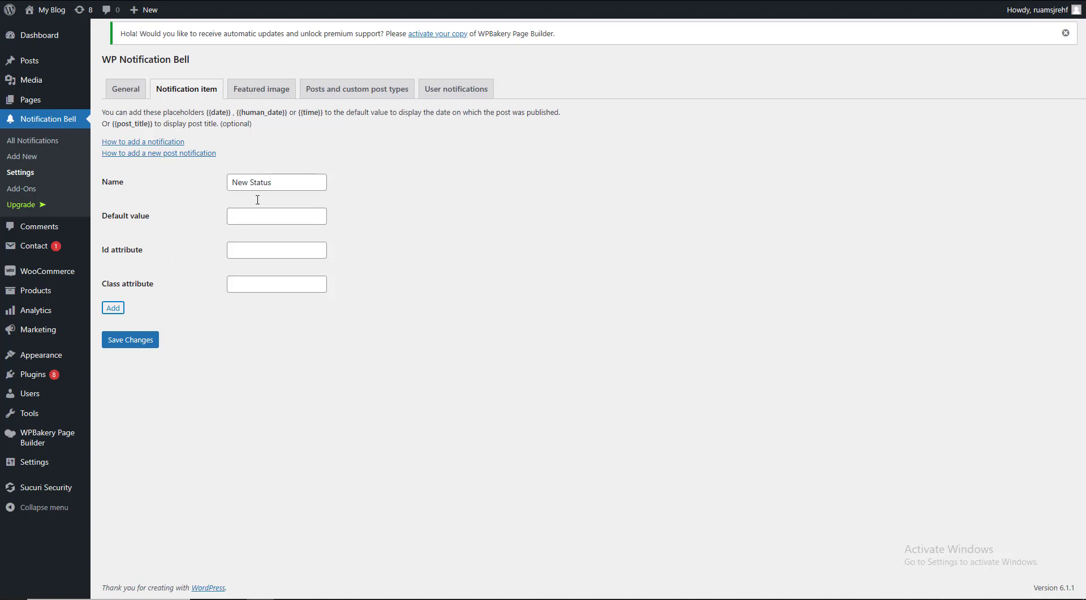
{"action": "left_click", "coordinate": [268, 94]}
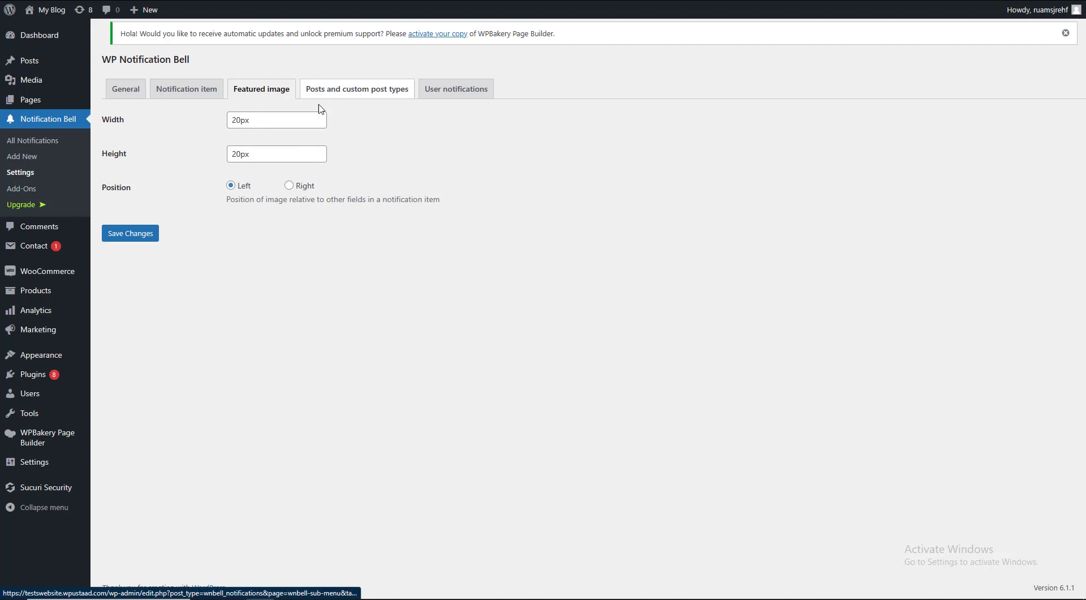
{"action": "left_click", "coordinate": [333, 96]}
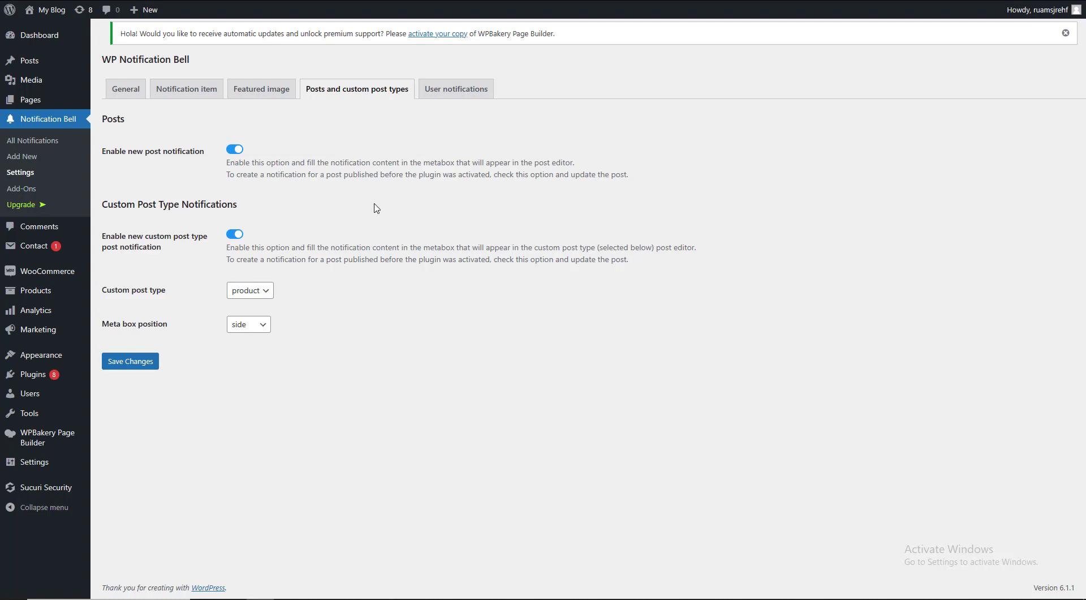
{"action": "left_click", "coordinate": [437, 89]}
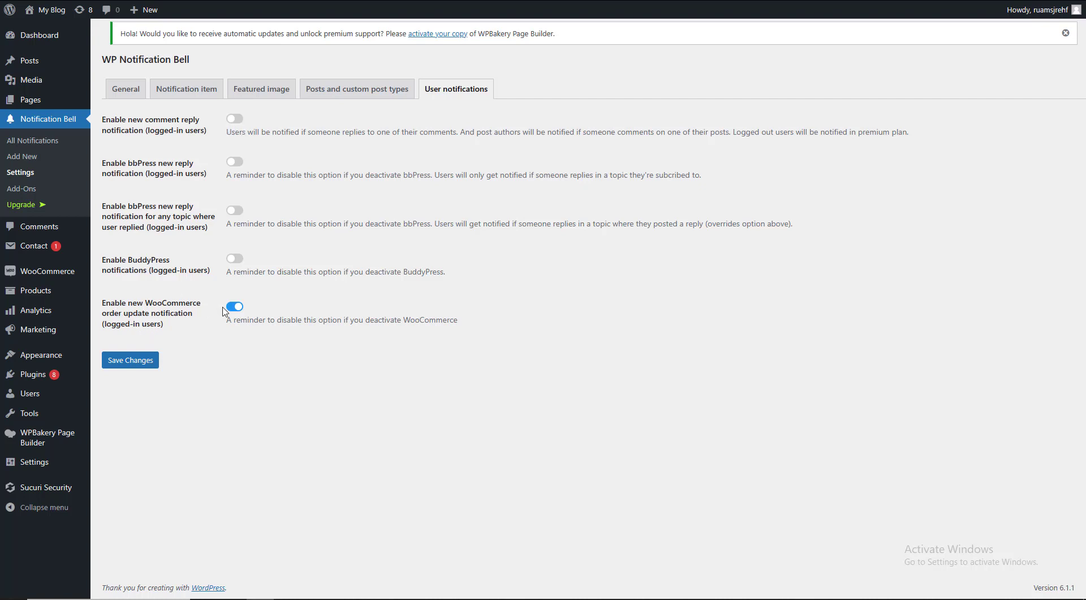
{"action": "left_click", "coordinate": [139, 355]}
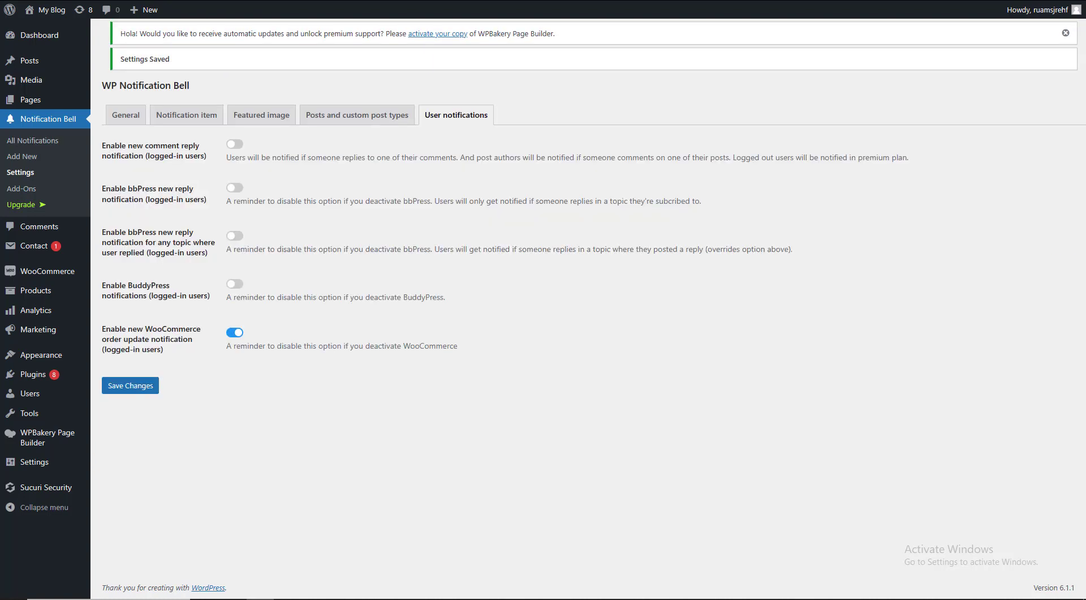
Open the live site in a separate tab and view the notifications listed under the header's bell
{"action": "mouse_move", "coordinate": [28, 8]}
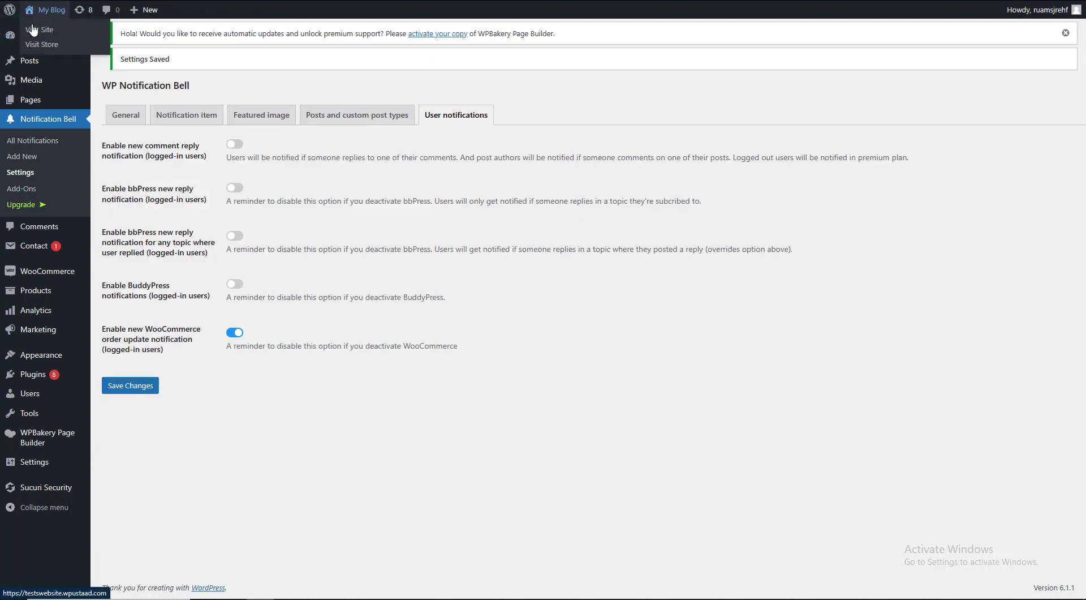
{"action": "right_click", "coordinate": [31, 27]}
{"action": "left_click", "coordinate": [50, 36]}
{"action": "key", "text": "ctrl+Tab"}
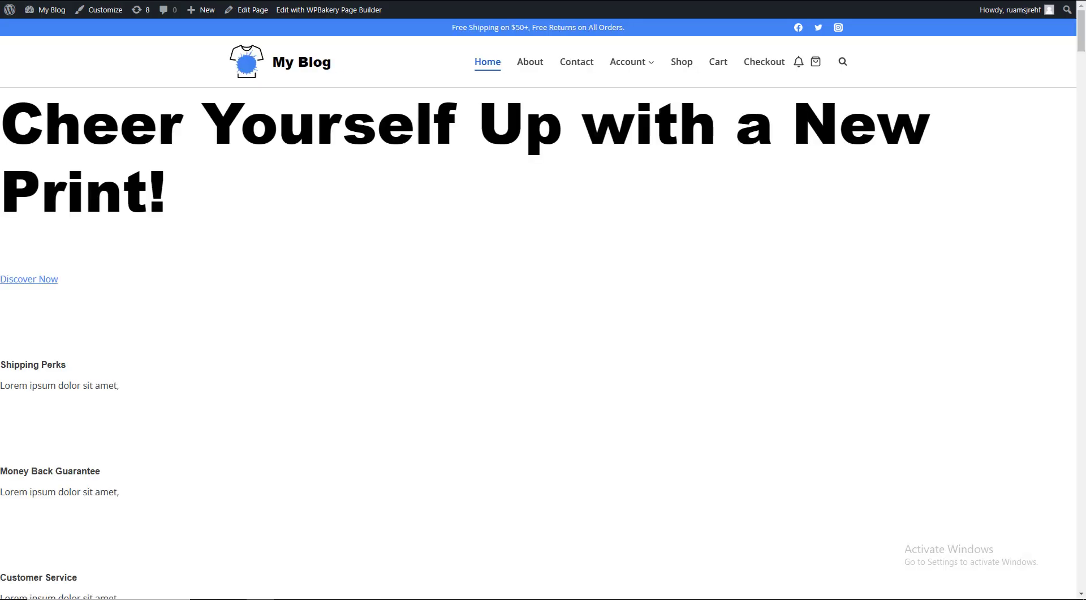
{"action": "left_click", "coordinate": [798, 66]}
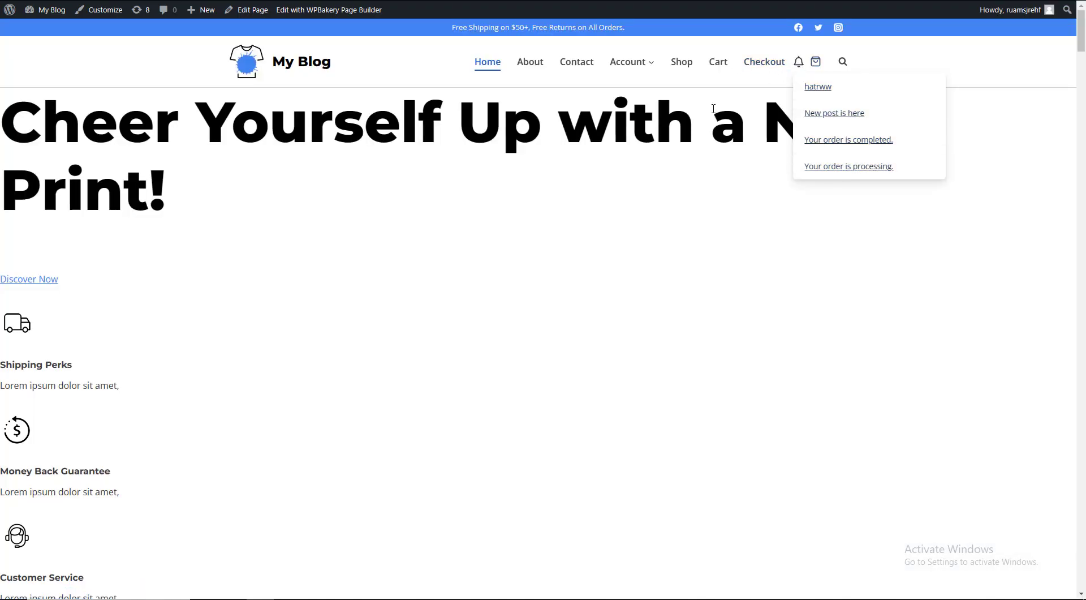
Browse the shop and add the Brand Buttons product to the cart with the brand Divi Engine
{"action": "left_click", "coordinate": [691, 67]}
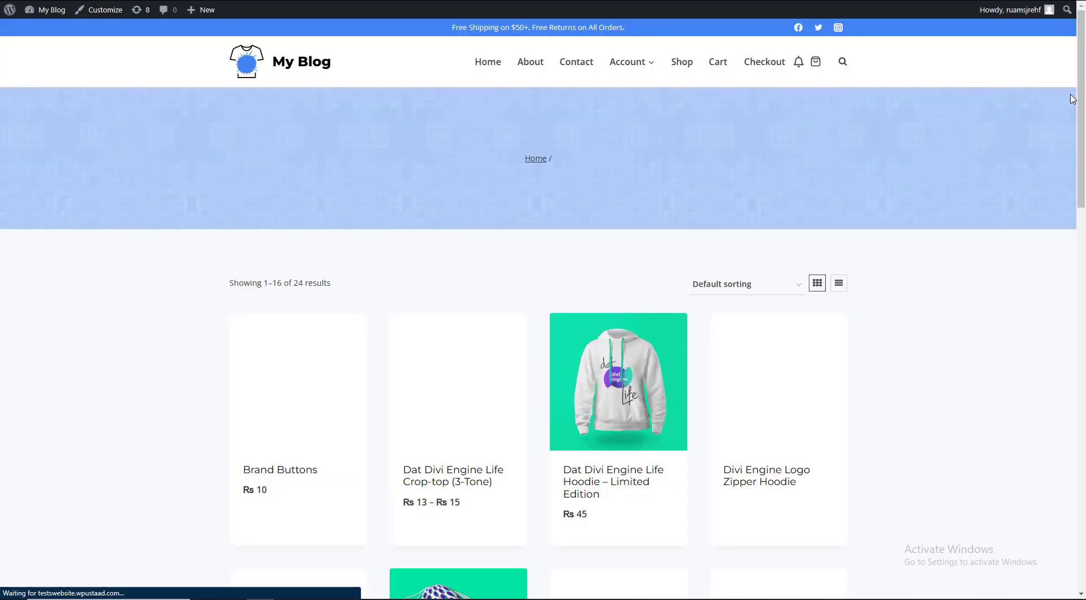
{"action": "scroll", "coordinate": [746, 220], "scroll_direction": "down", "scroll_amount": 1}
{"action": "scroll", "coordinate": [1007, 175], "scroll_direction": "down", "scroll_amount": 3}
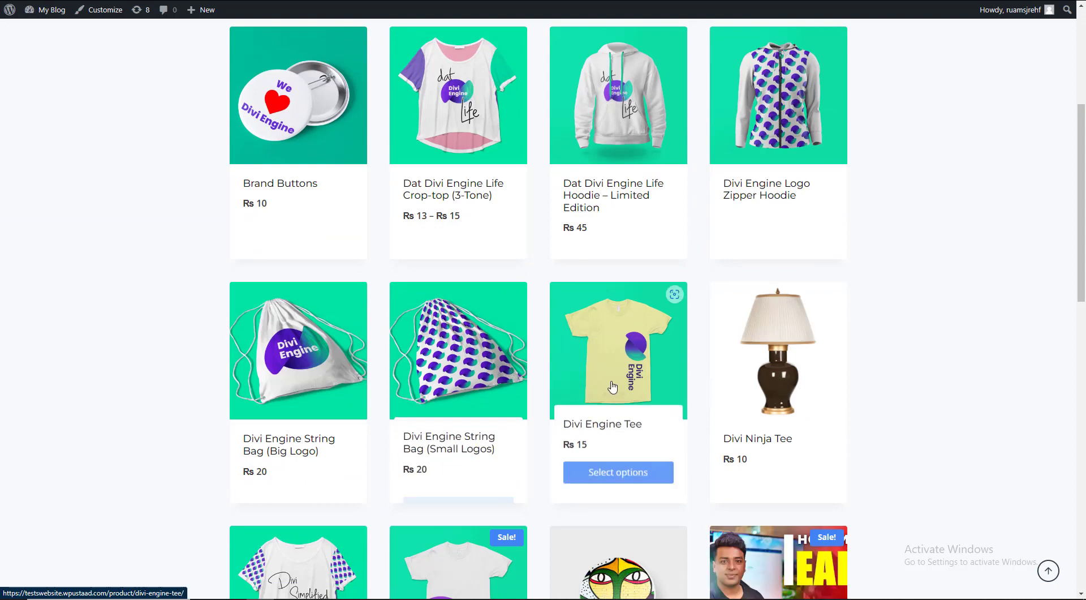
{"action": "left_click", "coordinate": [583, 469]}
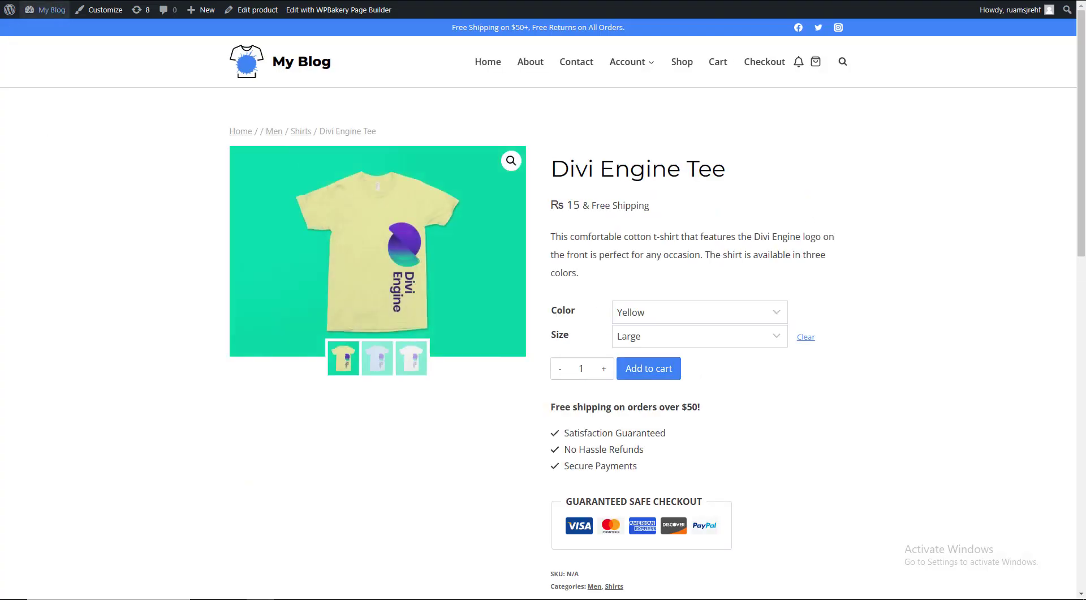
{"action": "key", "text": "alt+Left"}
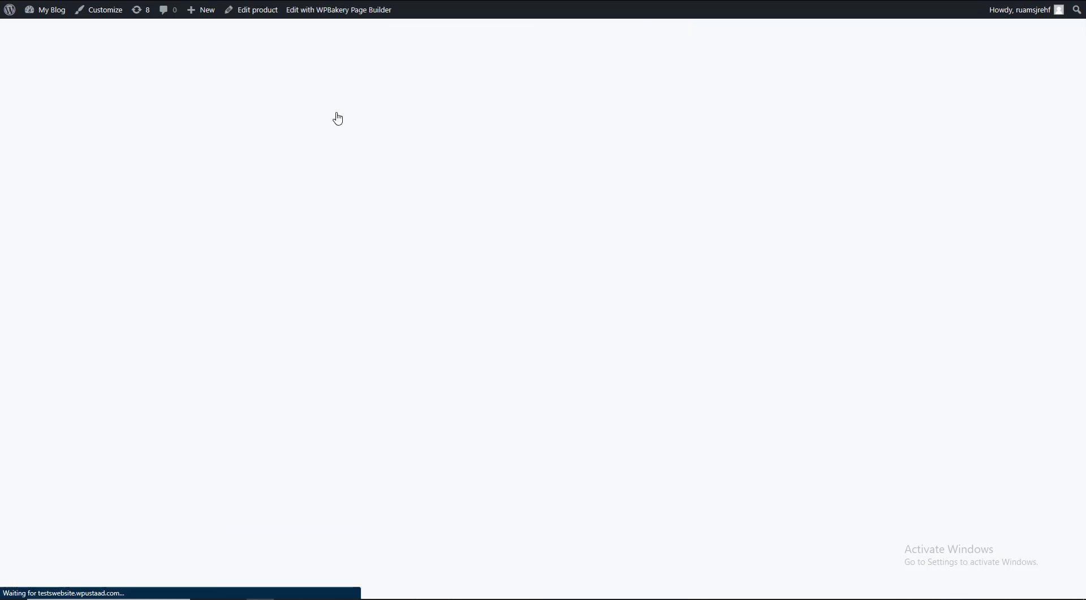
{"action": "left_click_drag", "start_coordinate": [1084, 192], "coordinate": [1083, 254]}
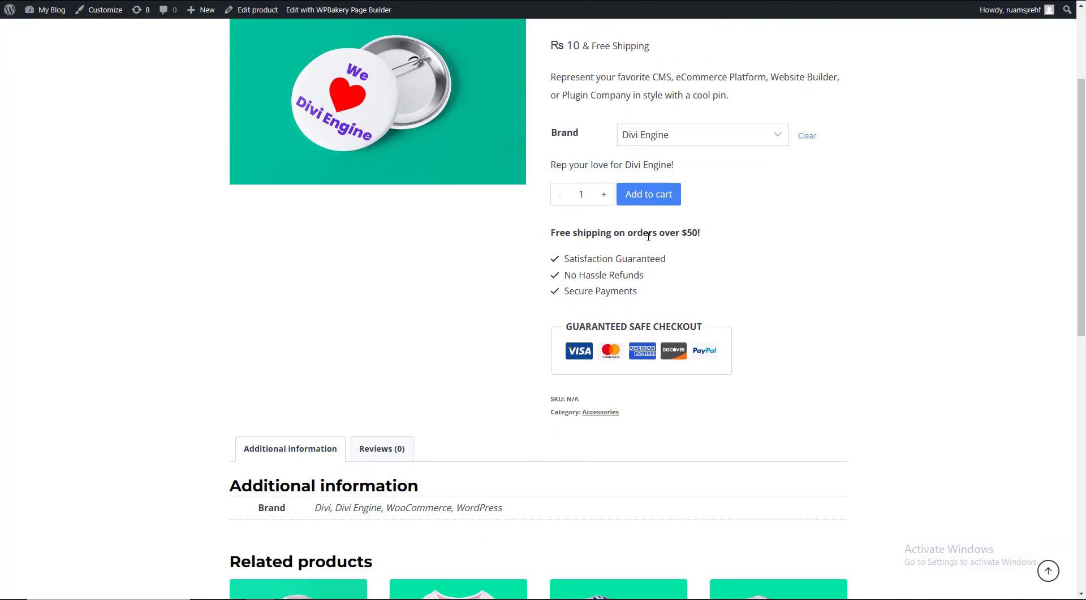
{"action": "scroll", "coordinate": [730, 269], "scroll_direction": "up", "scroll_amount": 3}
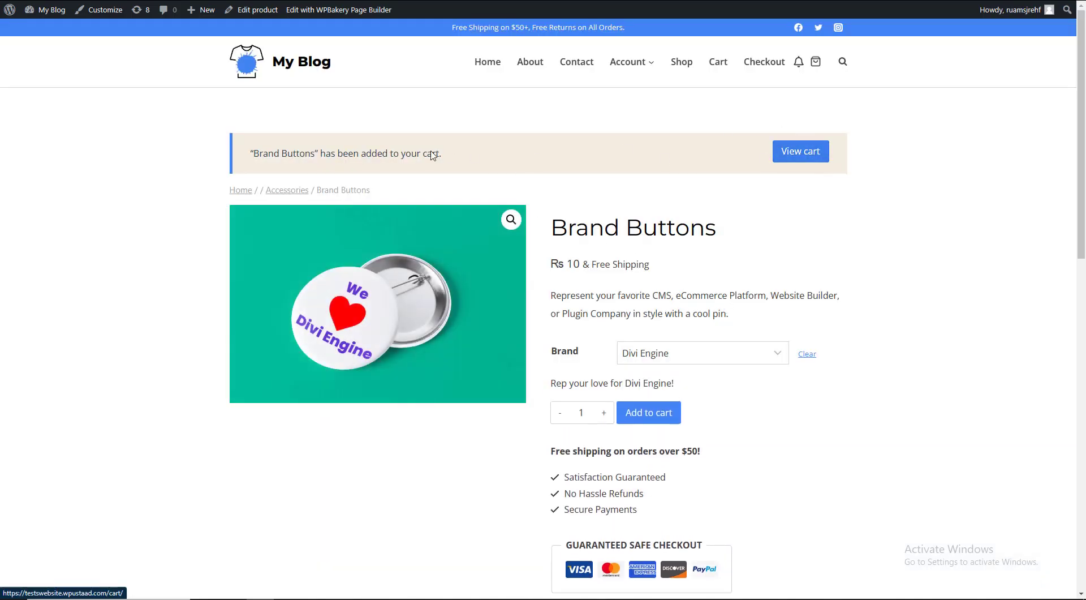
{"action": "scroll", "coordinate": [764, 224], "scroll_direction": "down", "scroll_amount": 10}
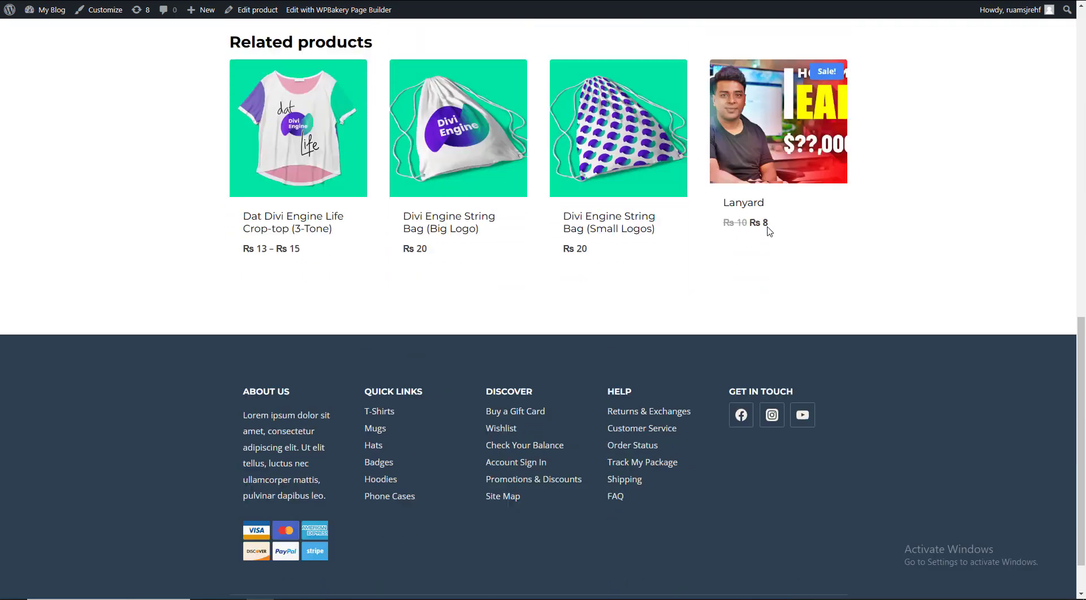
{"action": "scroll", "coordinate": [786, 169], "scroll_direction": "up", "scroll_amount": 10}
Remove Divi Engine String Bag (Small Logos) from the cart and place the cash-on-delivery order for Brand Buttons, agreeing to the terms and conditions
{"action": "left_click", "coordinate": [803, 152]}
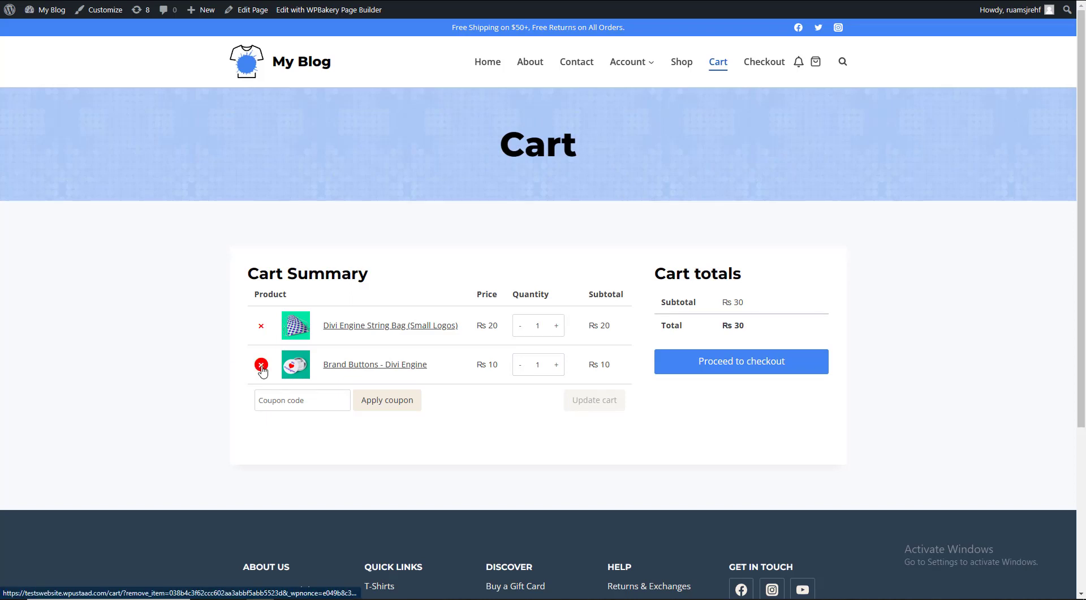
{"action": "left_click", "coordinate": [261, 325]}
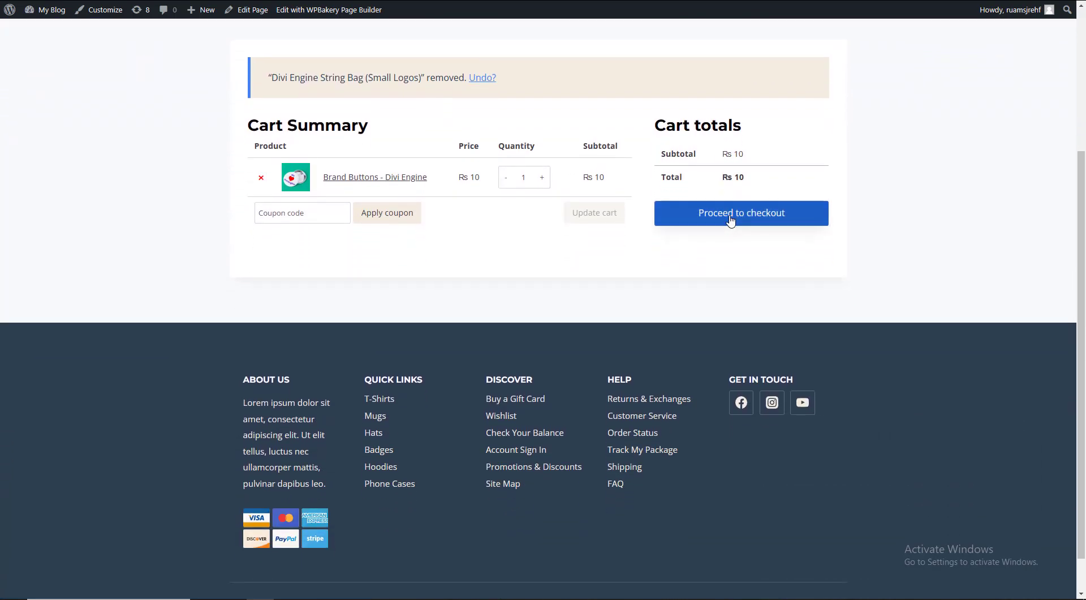
{"action": "left_click", "coordinate": [718, 217]}
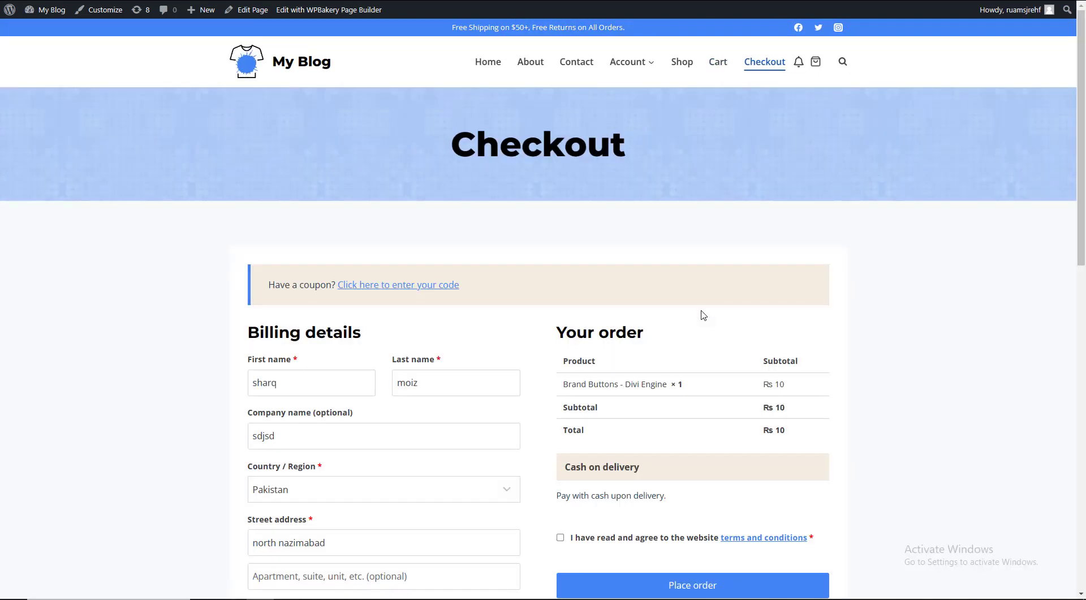
{"action": "scroll", "coordinate": [540, 324], "scroll_direction": "down", "scroll_amount": 4}
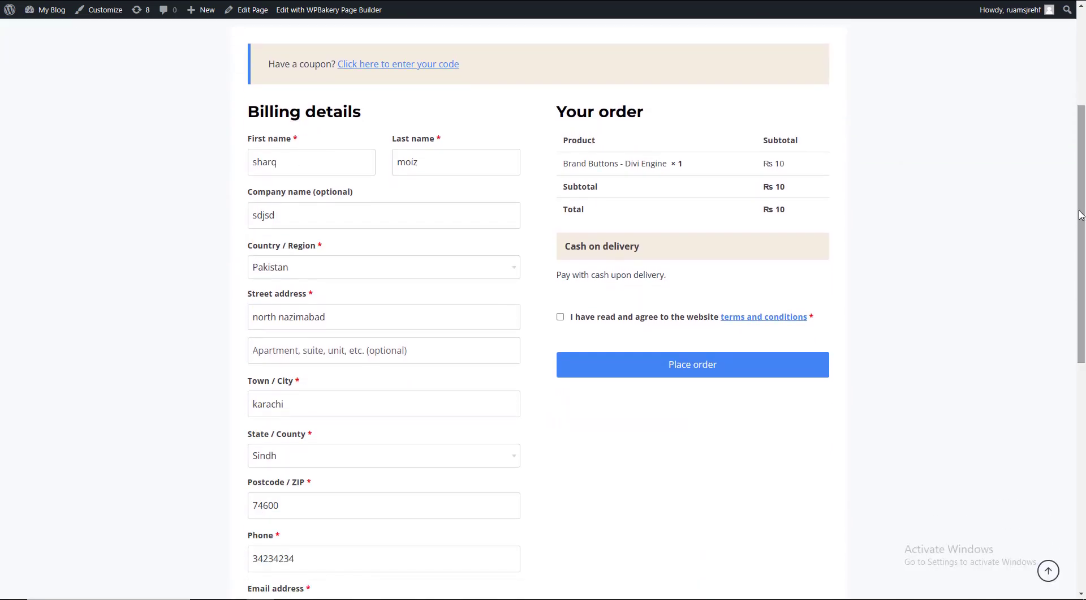
{"action": "left_click", "coordinate": [605, 367]}
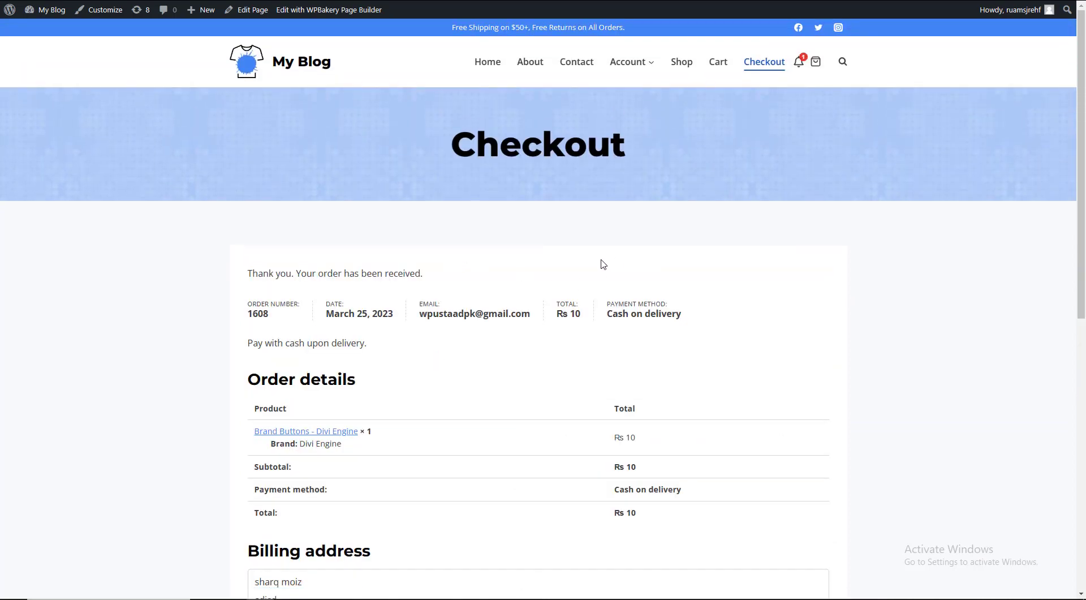
Open the "Your order is processing." notification from the bell and review the order details and status
{"action": "left_click", "coordinate": [797, 67]}
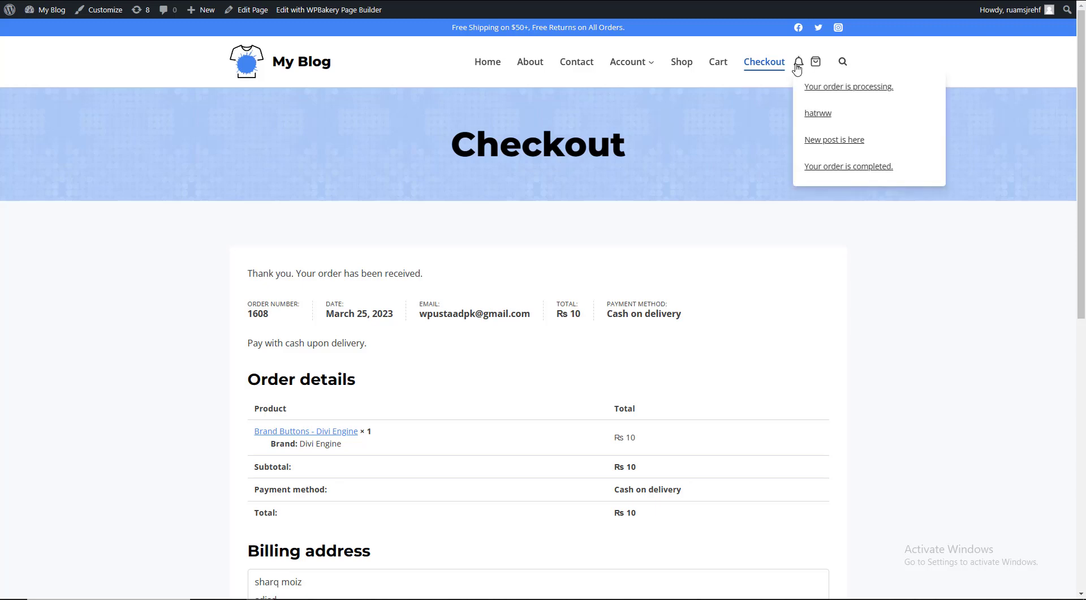
{"action": "left_click", "coordinate": [876, 88]}
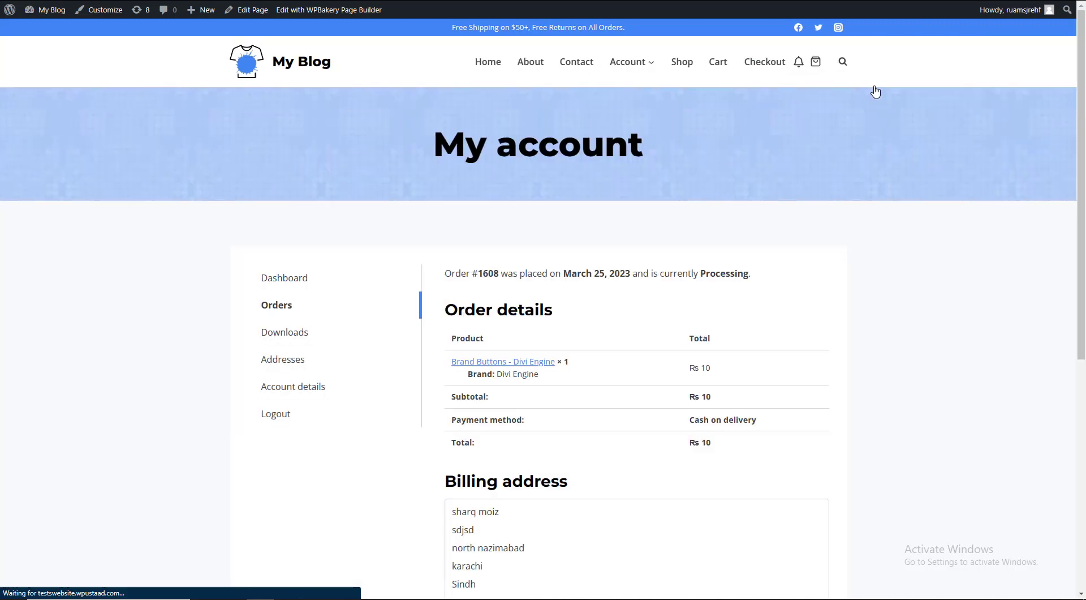
{"action": "scroll", "coordinate": [804, 105], "scroll_direction": "down", "scroll_amount": 2}
{"action": "scroll", "coordinate": [643, 346], "scroll_direction": "down", "scroll_amount": 1}
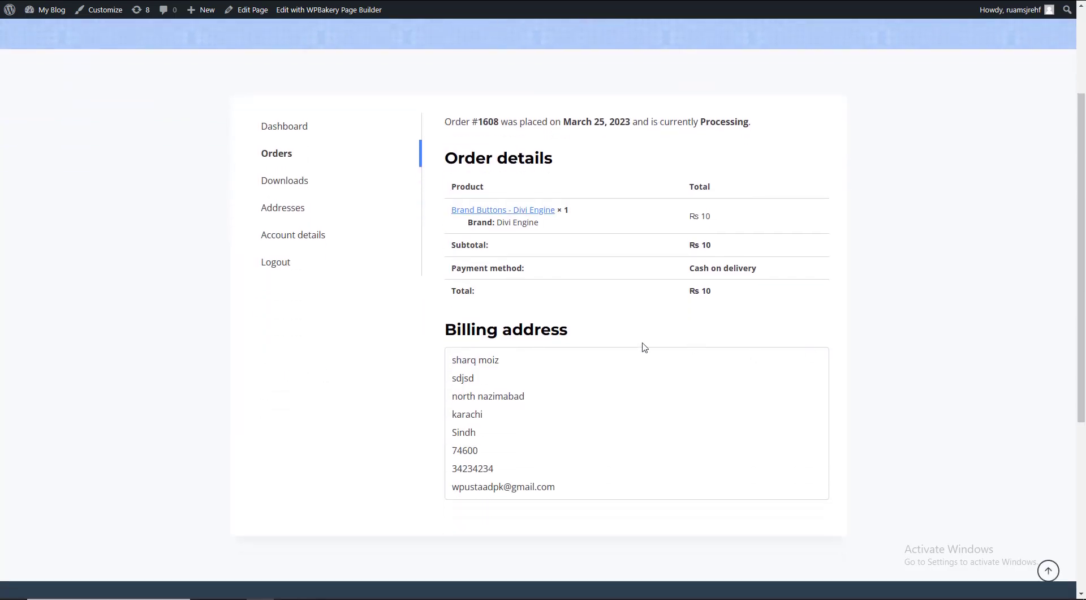
{"action": "left_click_drag", "start_coordinate": [501, 117], "coordinate": [503, 119]}
{"action": "scroll", "coordinate": [640, 221], "scroll_direction": "up", "scroll_amount": 3}
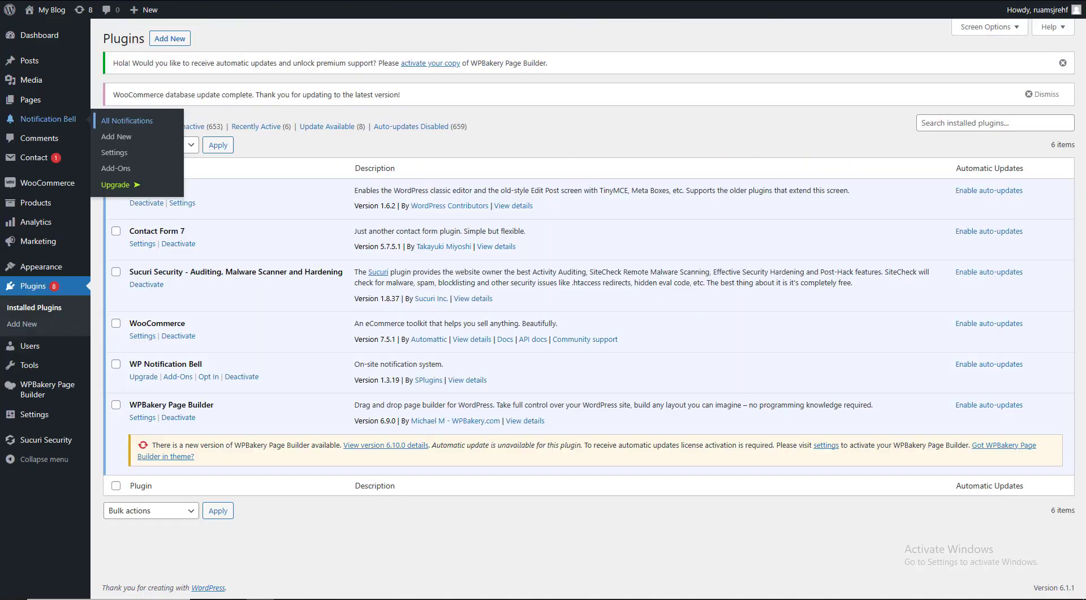
Open the newest WooCommerce order in the site admin, set its status to Completed and update the order
{"action": "left_click", "coordinate": [30, 124]}
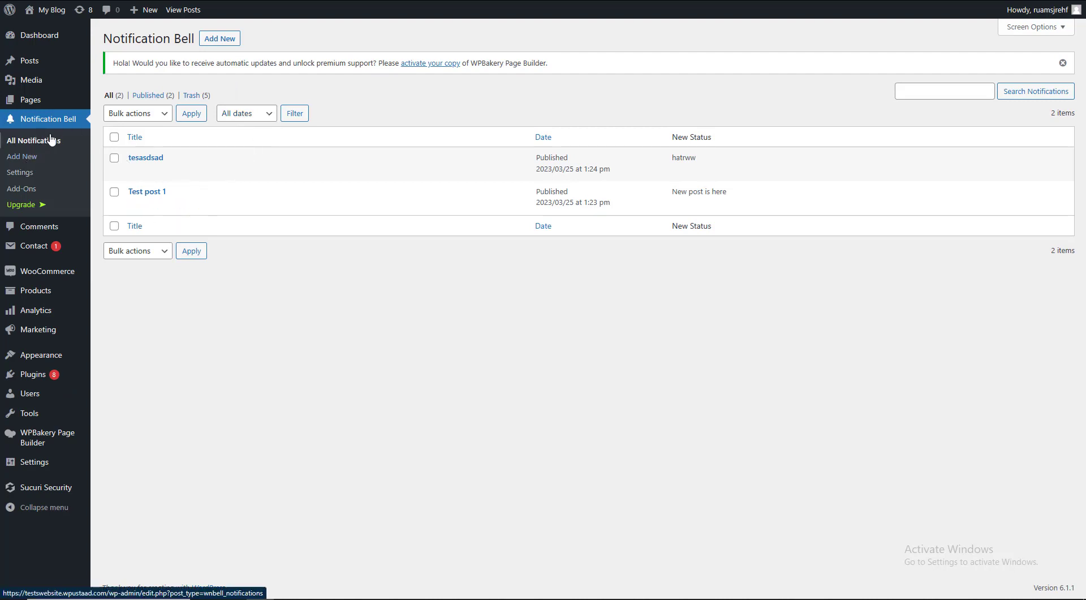
{"action": "mouse_move", "coordinate": [44, 279]}
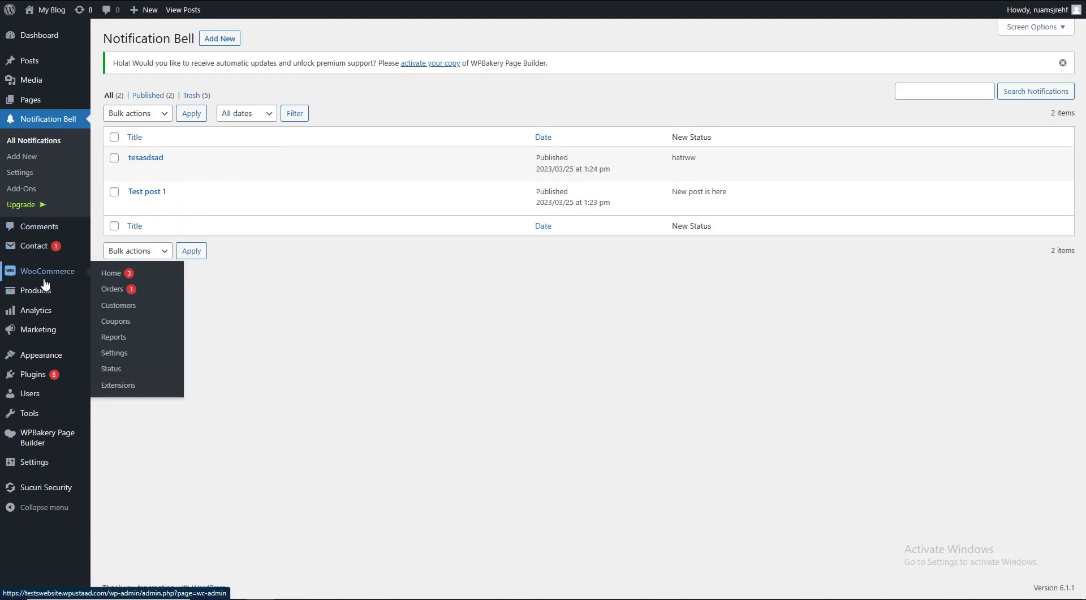
{"action": "left_click", "coordinate": [118, 289]}
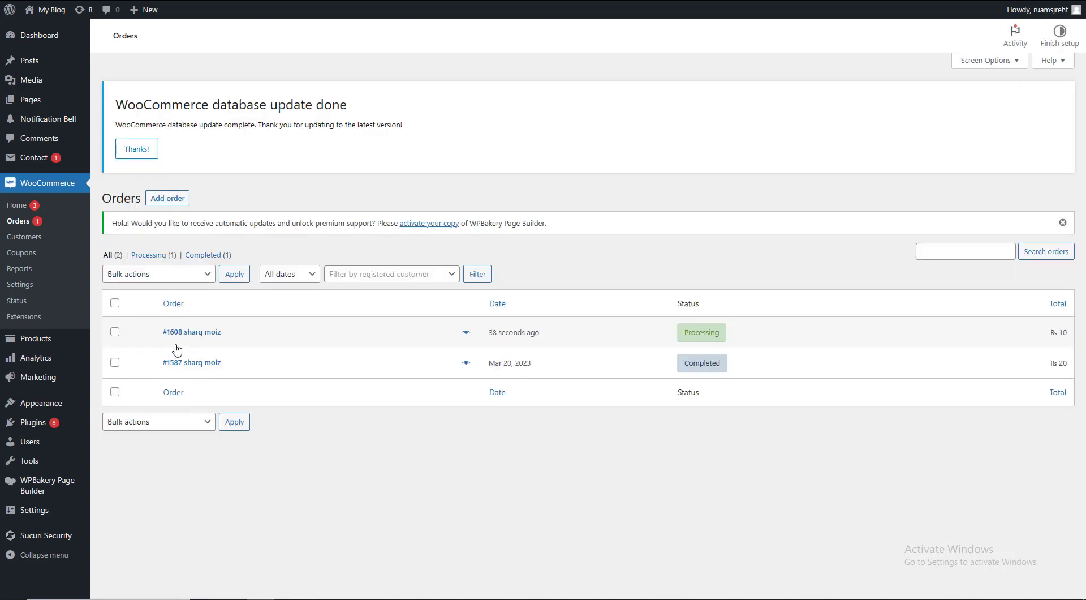
{"action": "left_click", "coordinate": [177, 332]}
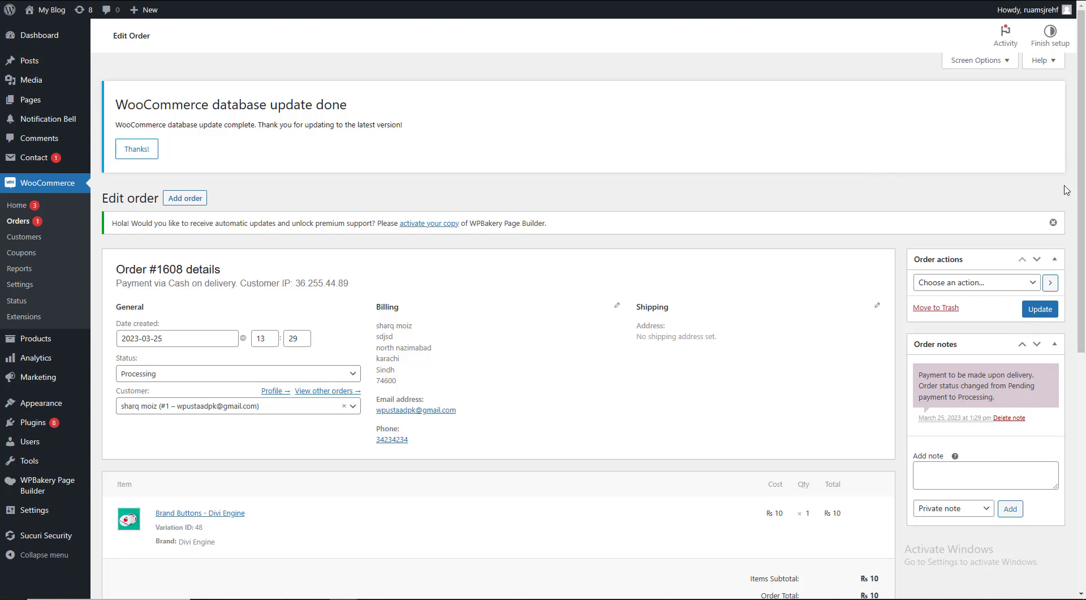
{"action": "scroll", "coordinate": [1075, 227], "scroll_direction": "down", "scroll_amount": 2}
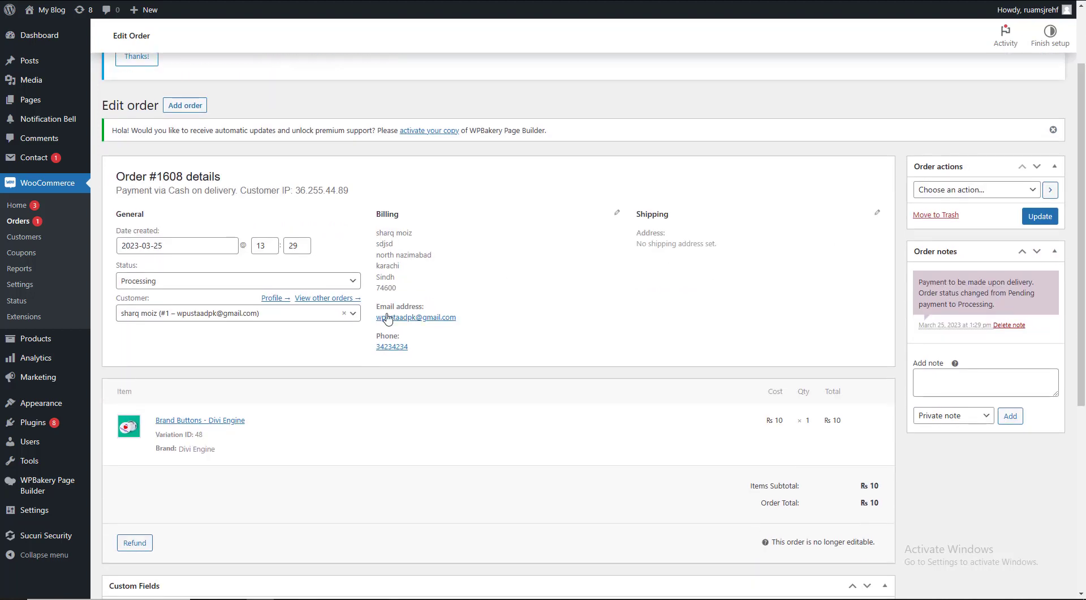
{"action": "left_click", "coordinate": [177, 282]}
{"action": "left_click", "coordinate": [154, 358]}
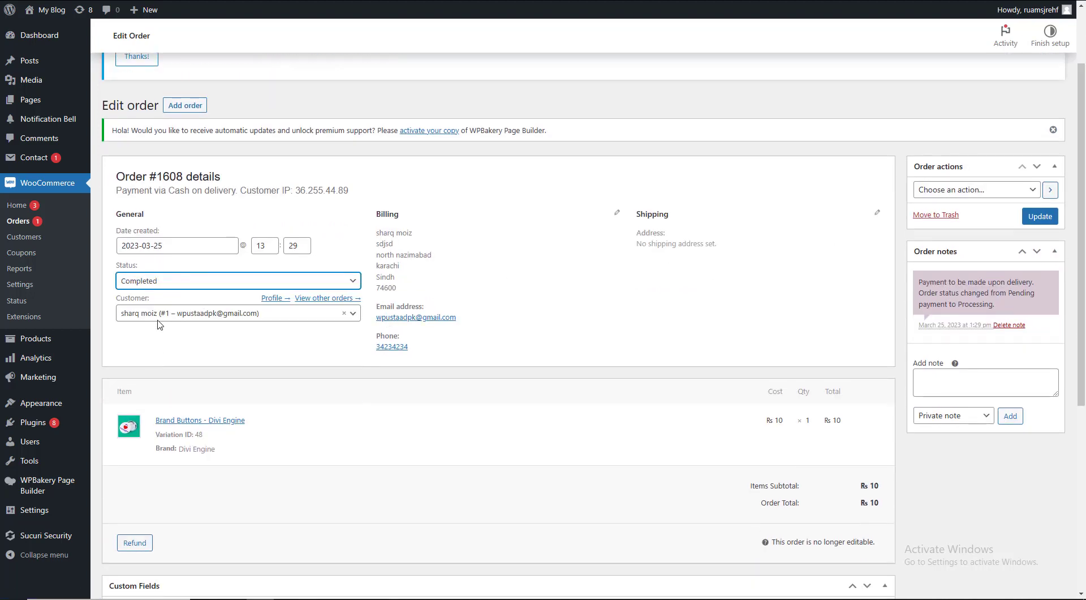
{"action": "left_click", "coordinate": [1024, 216]}
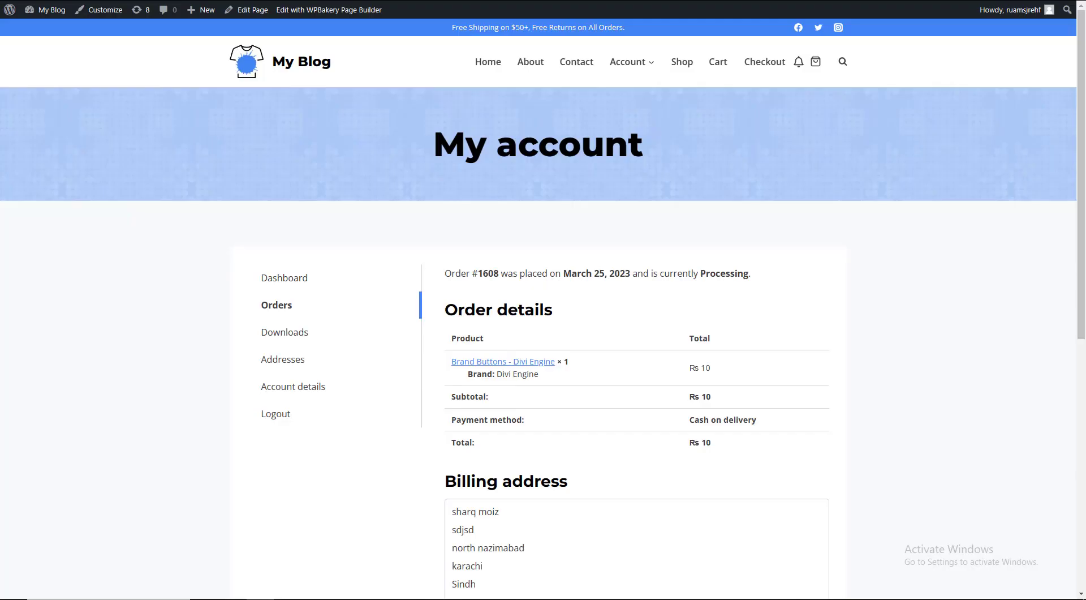
Reload the account's order page and check the bell's notification list for the order status update
{"action": "key", "text": "F5"}
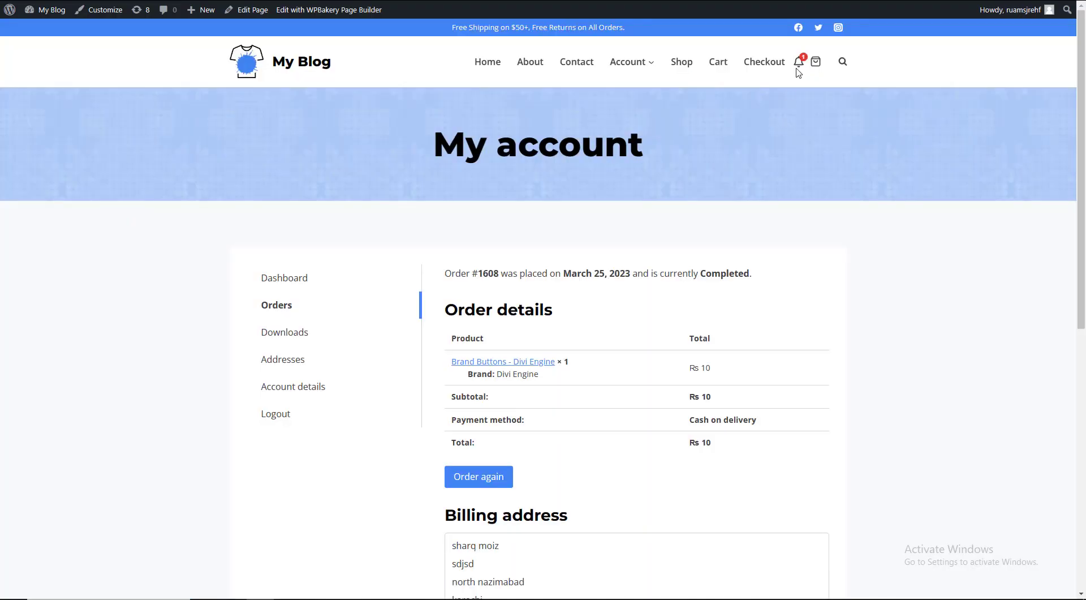
{"action": "left_click", "coordinate": [799, 62]}
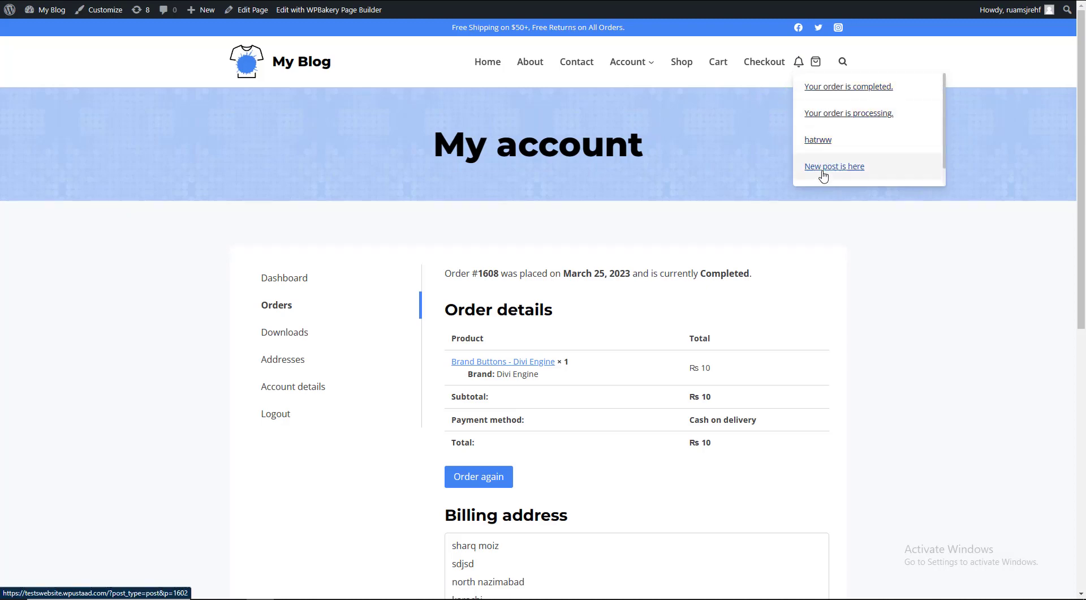
{"action": "scroll", "coordinate": [823, 129], "scroll_direction": "down", "scroll_amount": 1}
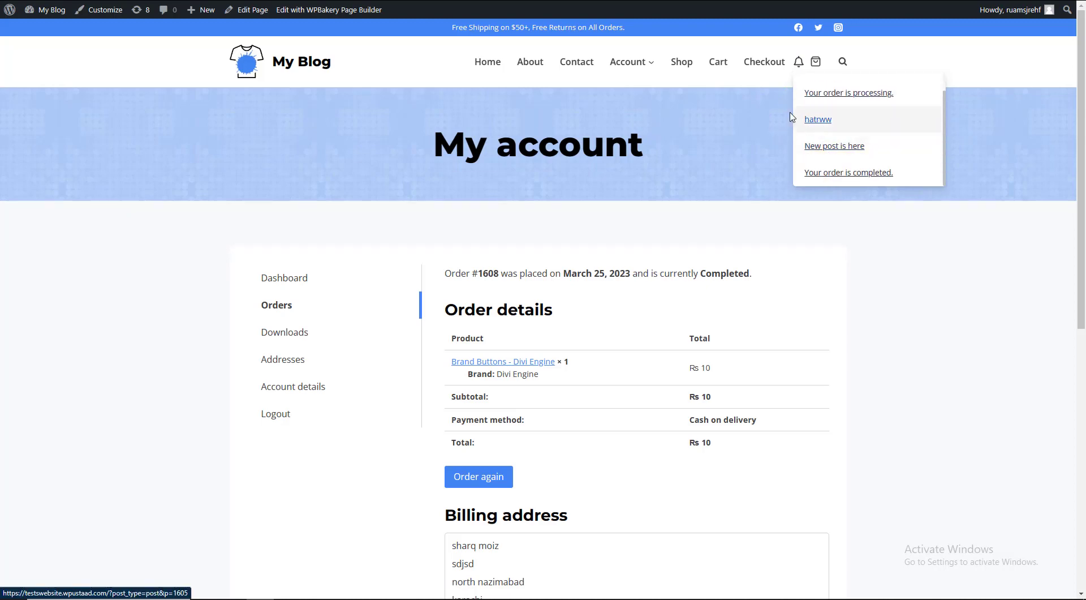
Create a new post in the site admin titled "Test post 3" and assign it to the sadsad category
{"action": "left_click", "coordinate": [271, 0]}
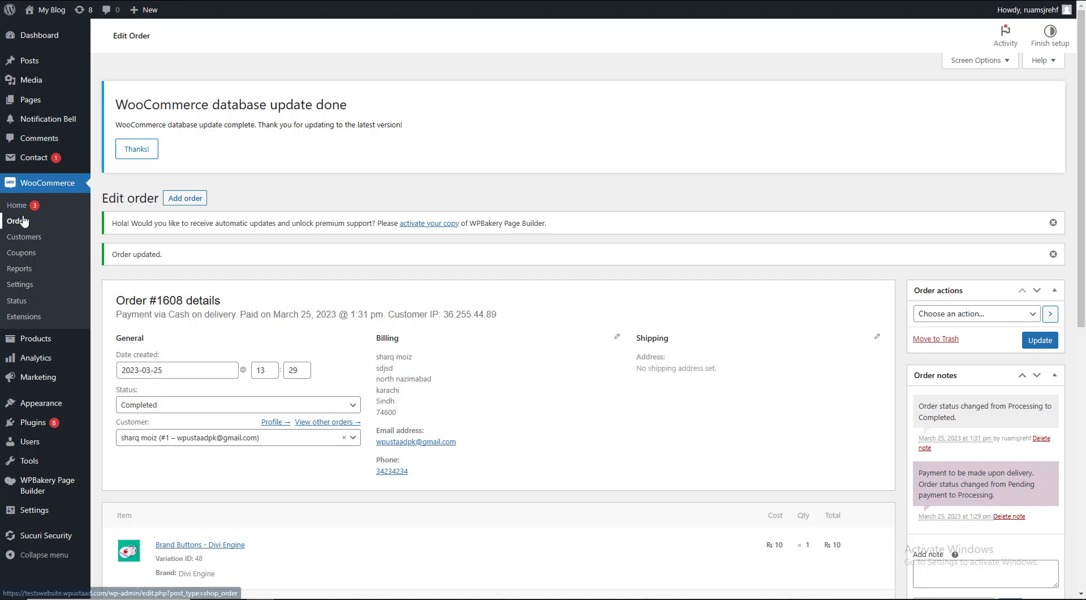
{"action": "left_click", "coordinate": [28, 61]}
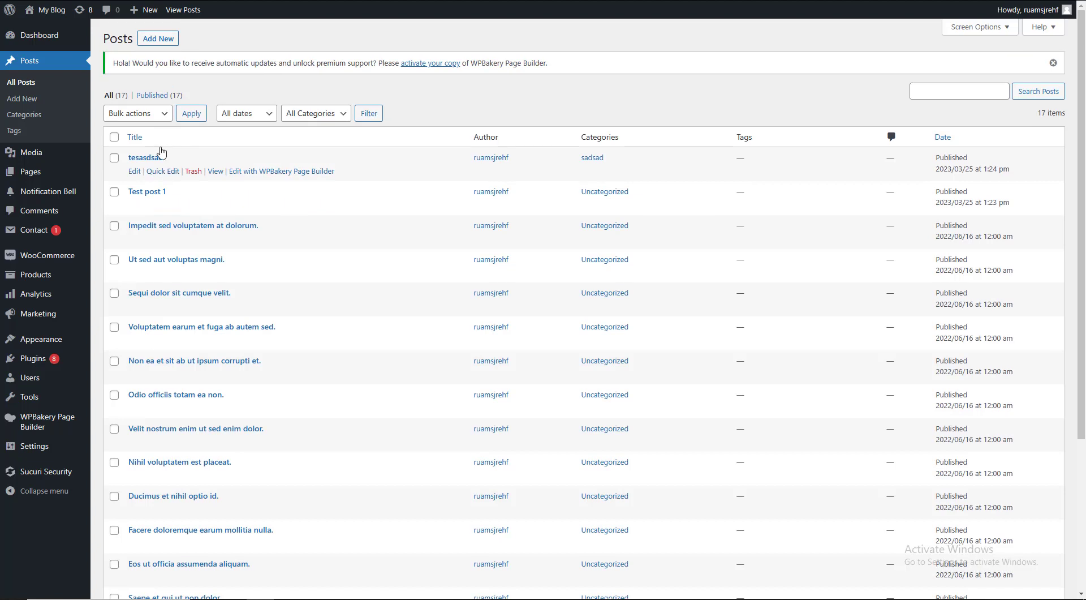
{"action": "left_click", "coordinate": [162, 38]}
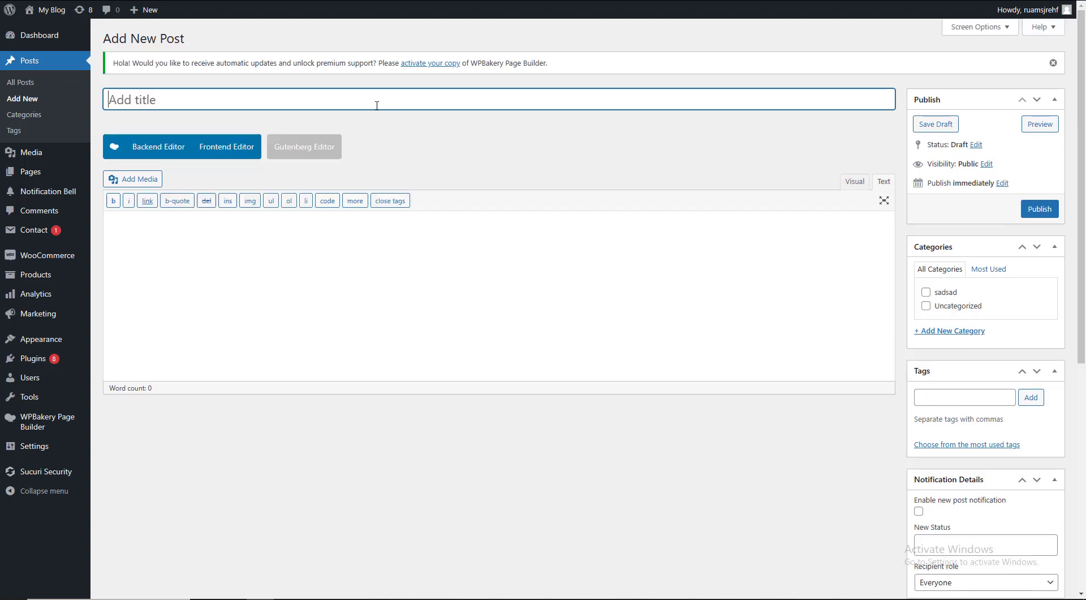
{"action": "left_click", "coordinate": [375, 103]}
{"action": "type", "text": "Test post 32"}
{"action": "left_click_drag", "start_coordinate": [1081, 186], "coordinate": [1081, 204]}
{"action": "left_click", "coordinate": [942, 270]}
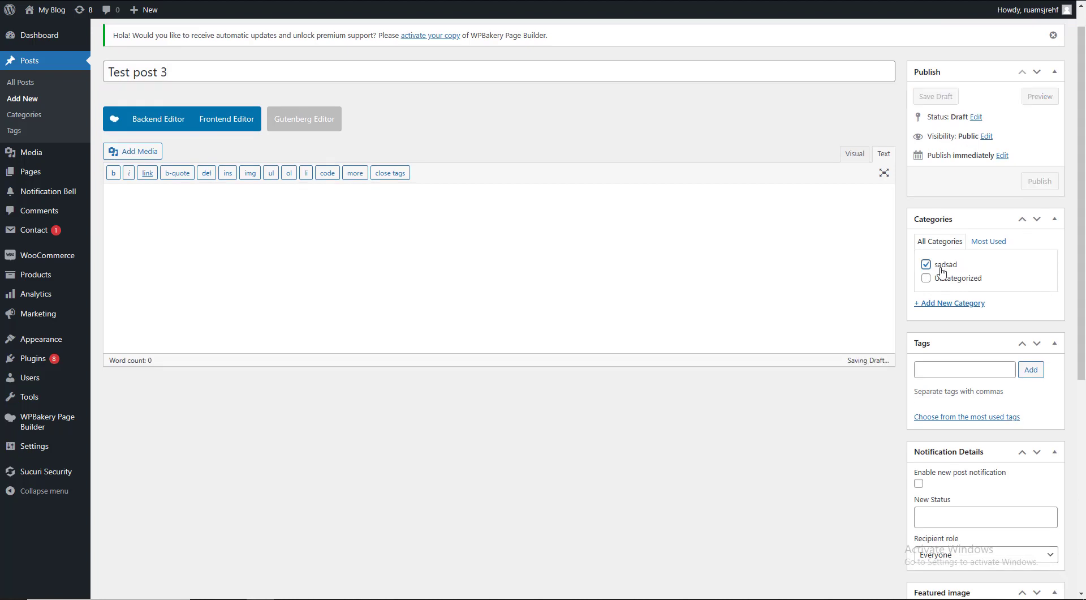
Enable the new post notification for the post and set its New Status text to "Hello"
{"action": "left_click_drag", "start_coordinate": [1081, 257], "coordinate": [1082, 344]}
{"action": "left_click", "coordinate": [920, 322]}
{"action": "left_click", "coordinate": [989, 313]}
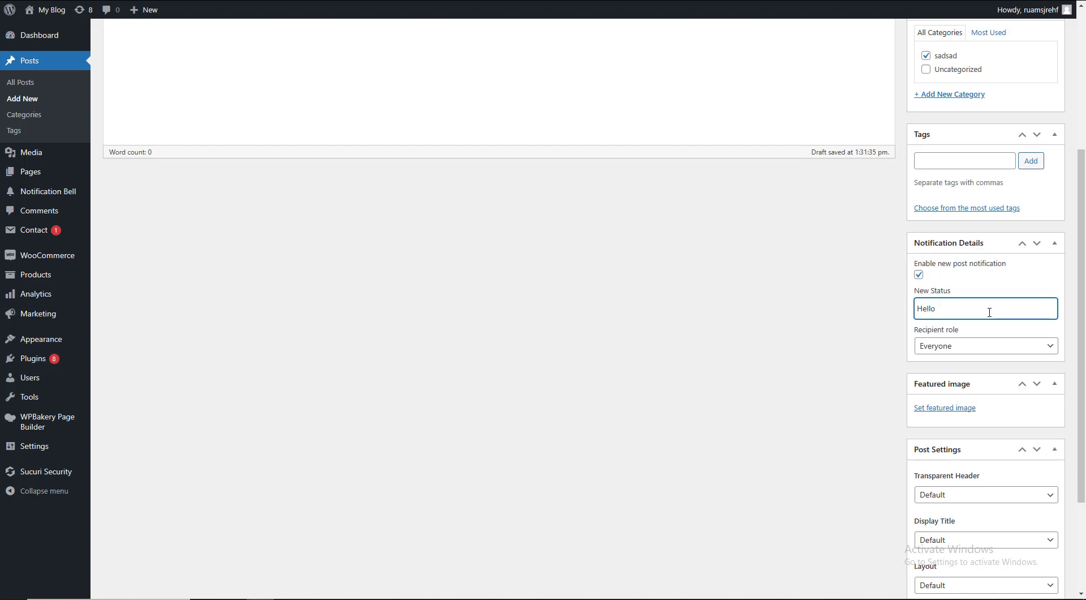
{"action": "scroll", "coordinate": [622, 383], "scroll_direction": "down", "scroll_amount": 1}
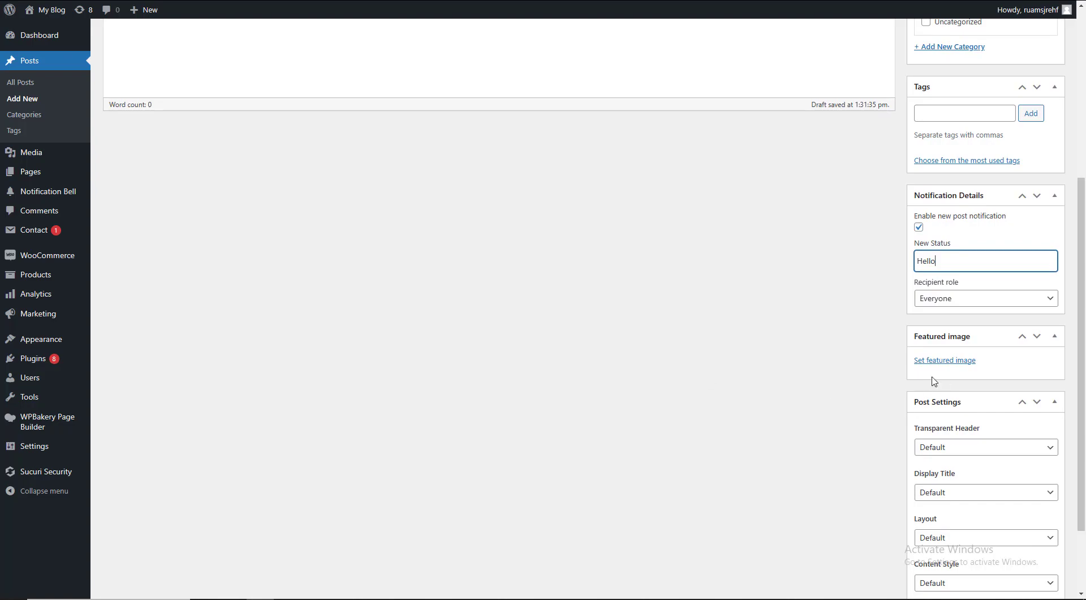
Set the purple icon with the chain-link container from the media library as the post's featured image and publish the post
{"action": "left_click", "coordinate": [945, 363]}
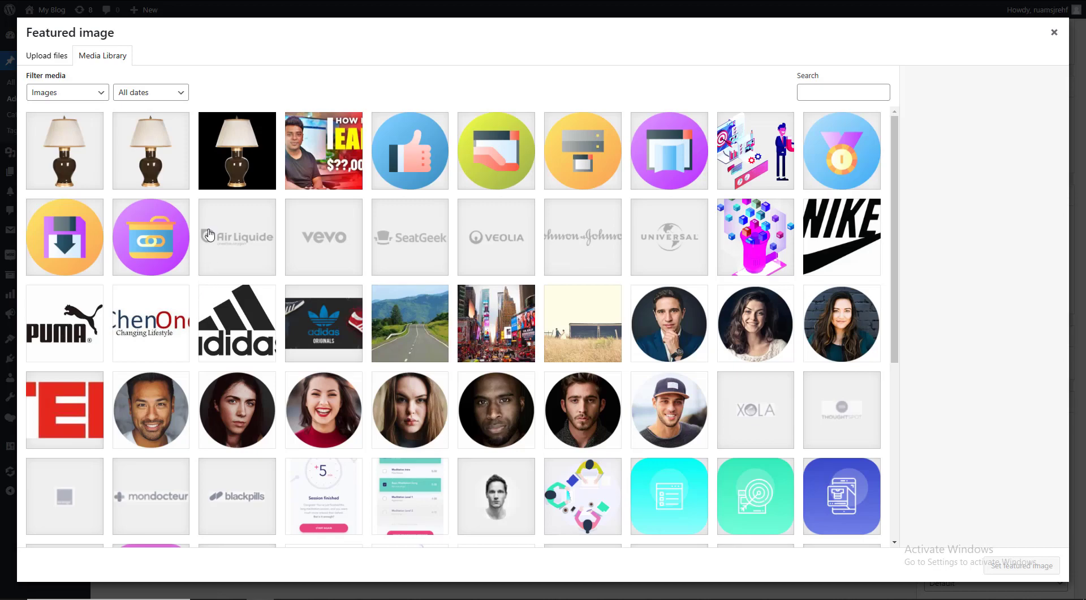
{"action": "left_click", "coordinate": [237, 150]}
{"action": "left_click", "coordinate": [151, 238]}
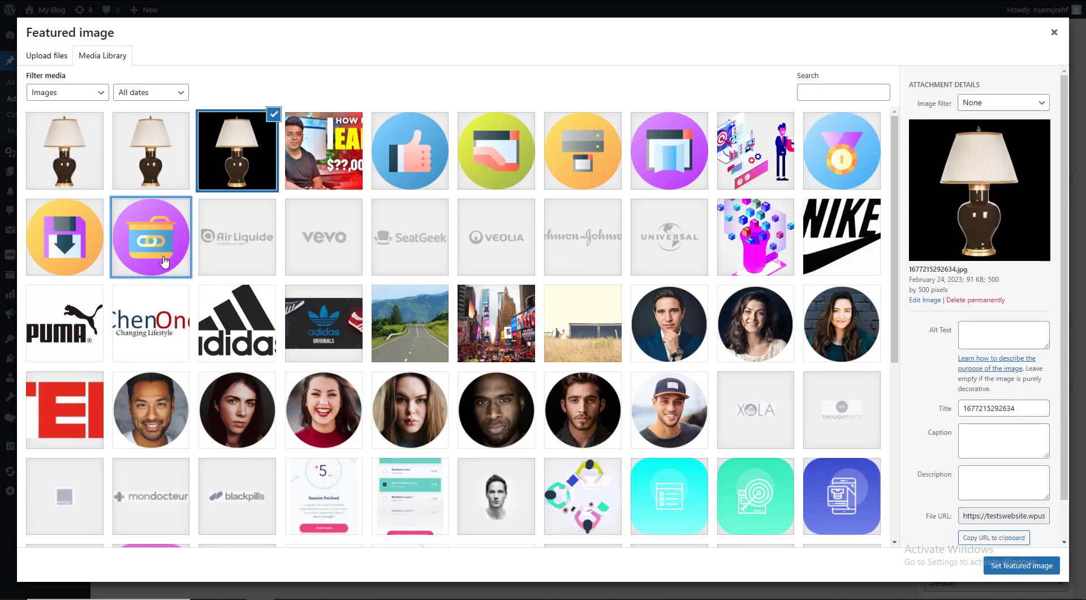
{"action": "left_click", "coordinate": [1022, 565]}
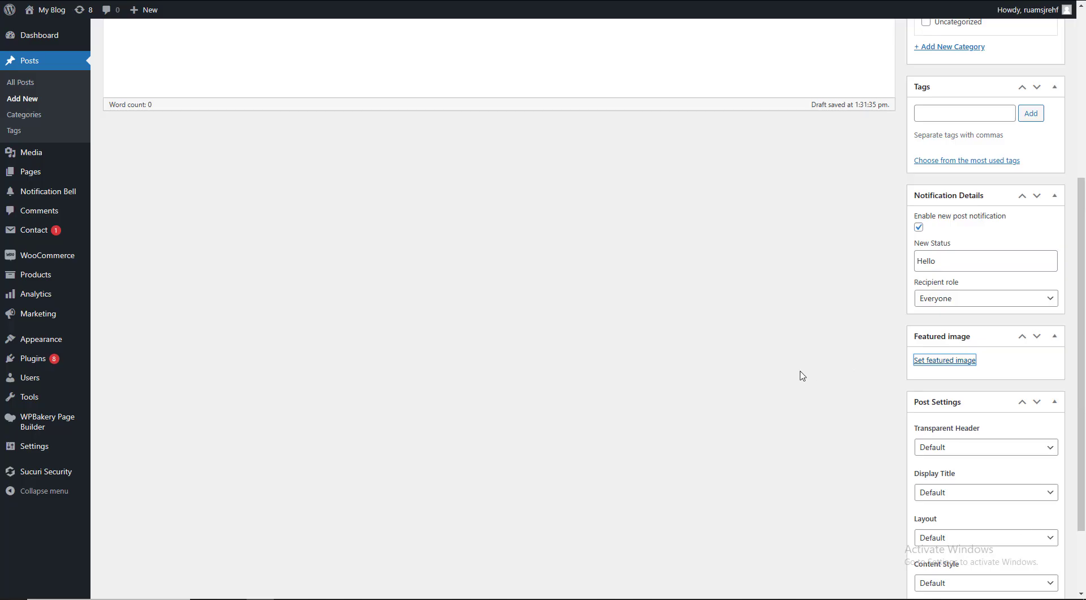
{"action": "scroll", "coordinate": [802, 373], "scroll_direction": "up", "scroll_amount": 5}
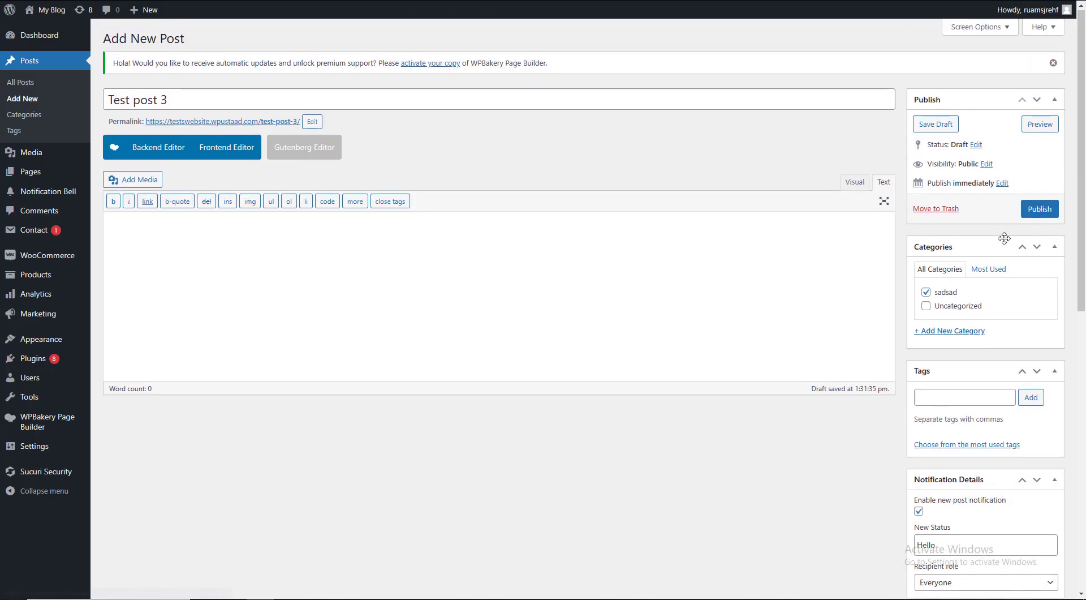
{"action": "left_click", "coordinate": [1043, 211]}
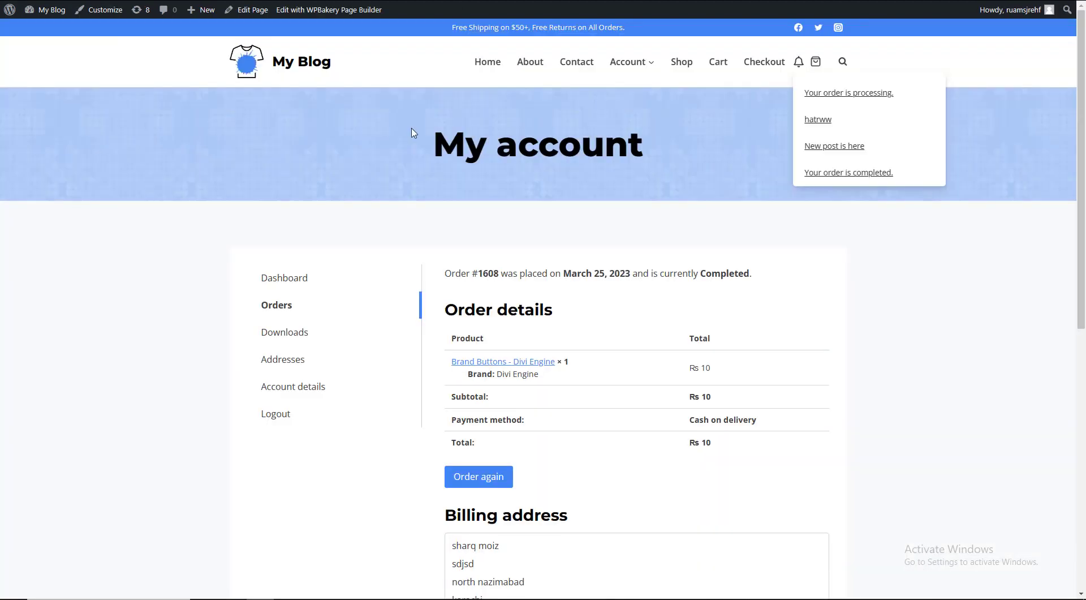
Reload the account's order page and open the "Hello" notification from the bell's list to check the new post
{"action": "left_click", "coordinate": [412, 129]}
{"action": "key", "text": "F5"}
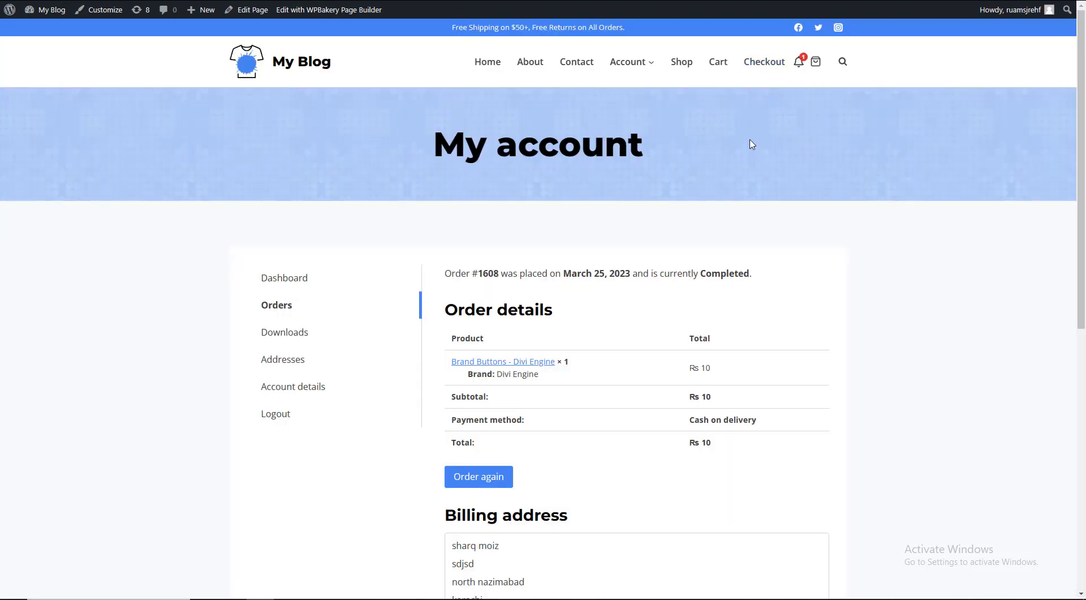
{"action": "left_click", "coordinate": [799, 61]}
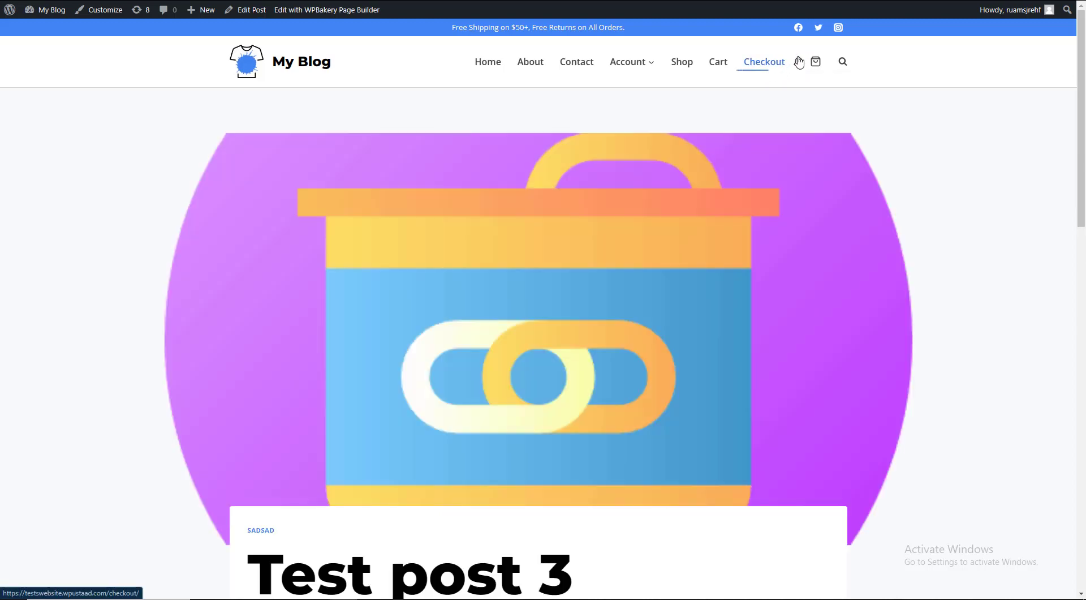
{"action": "left_click", "coordinate": [799, 62]}
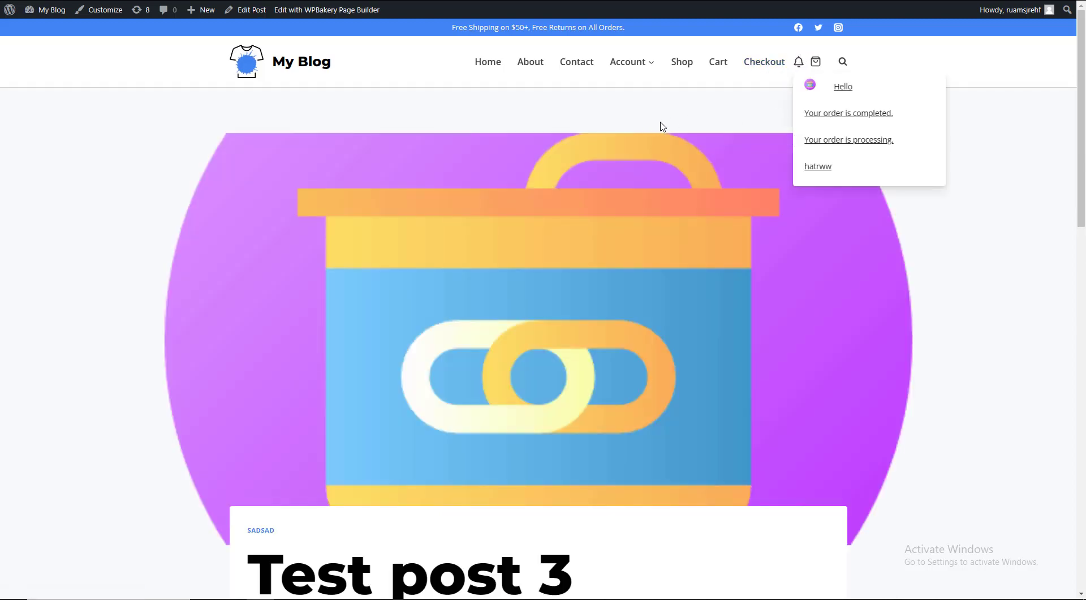
{"action": "left_click", "coordinate": [847, 88]}
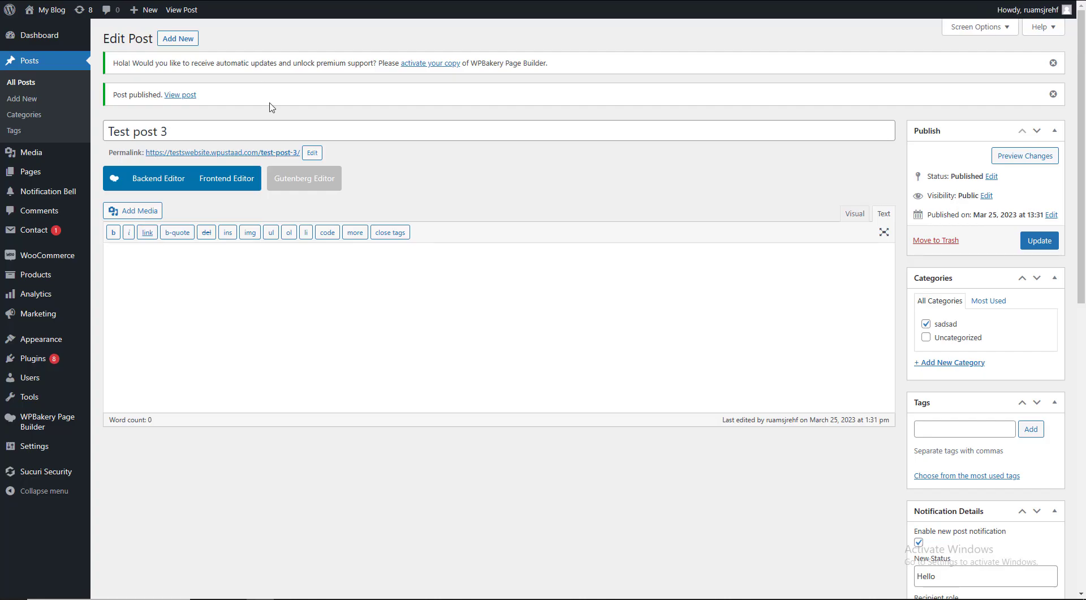
Switch Test post 3 to the WPBakery backend editor and review its notification details, featured image and post settings
{"action": "left_click", "coordinate": [158, 178]}
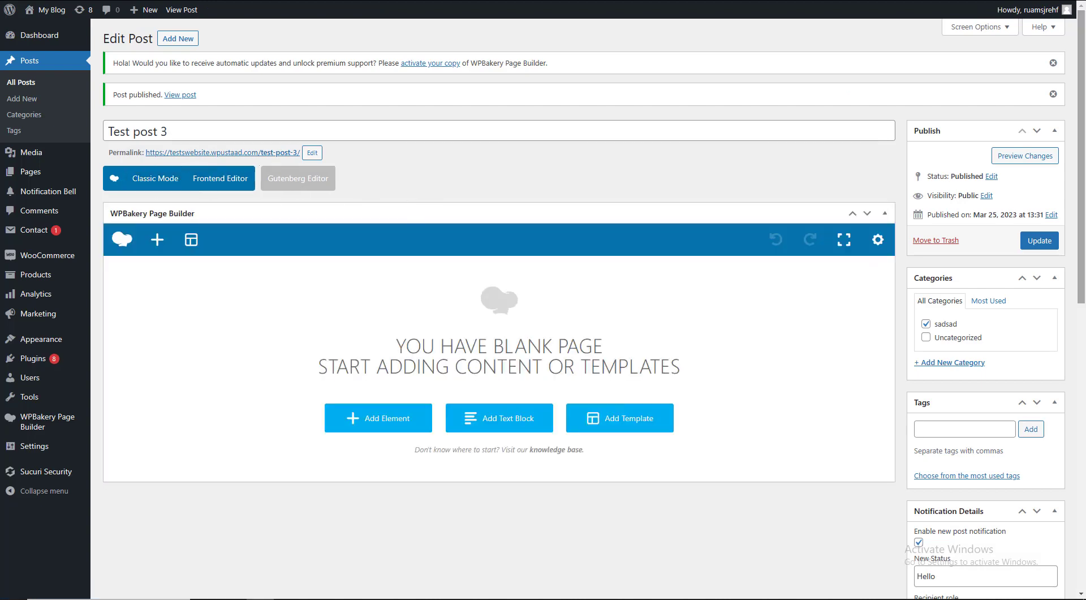
{"action": "scroll", "coordinate": [817, 220], "scroll_direction": "down", "scroll_amount": 5}
{"action": "scroll", "coordinate": [816, 219], "scroll_direction": "down", "scroll_amount": 5}
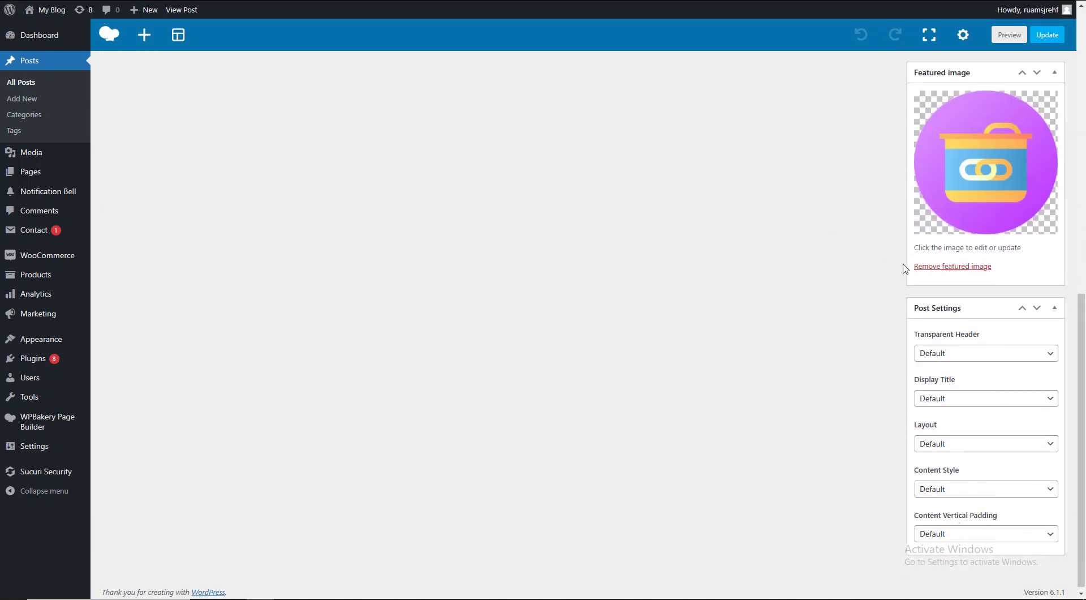
{"action": "scroll", "coordinate": [905, 269], "scroll_direction": "up", "scroll_amount": 10}
{"action": "scroll", "coordinate": [847, 352], "scroll_direction": "down", "scroll_amount": 10}
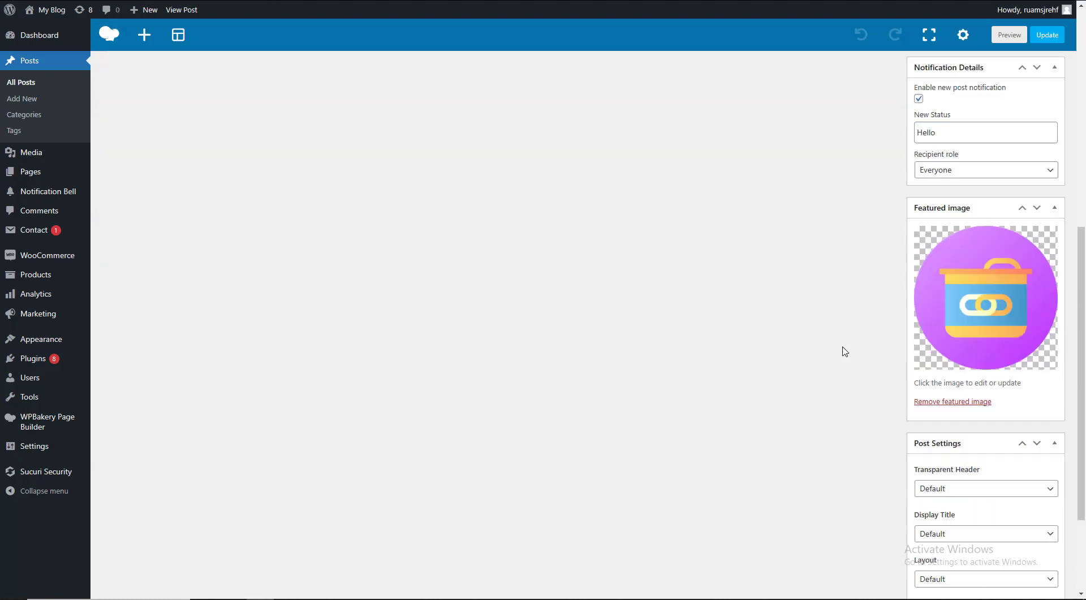
{"action": "scroll", "coordinate": [845, 352], "scroll_direction": "up", "scroll_amount": 10}
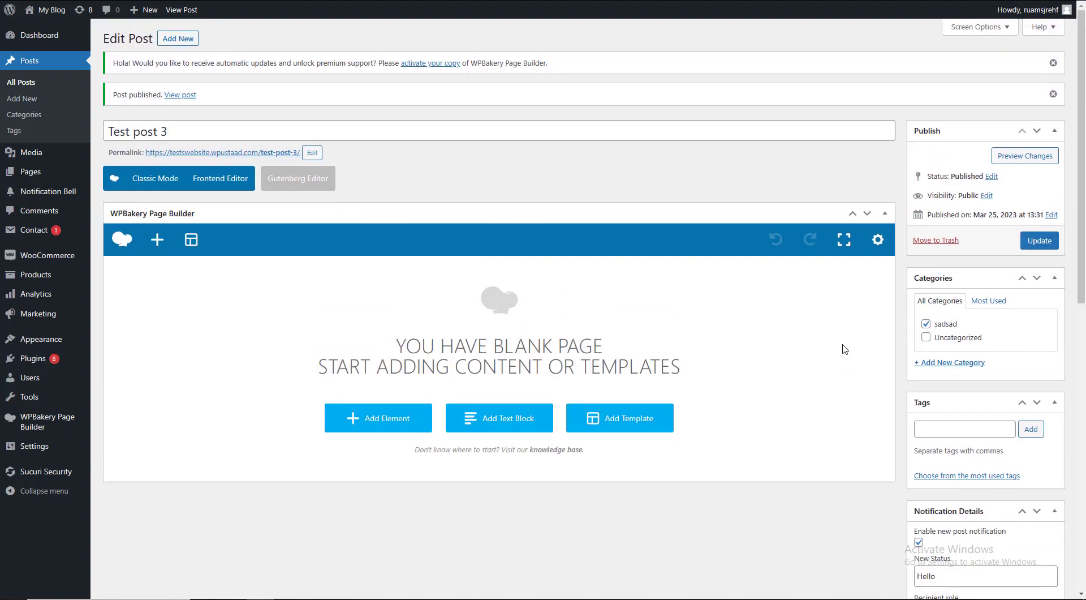